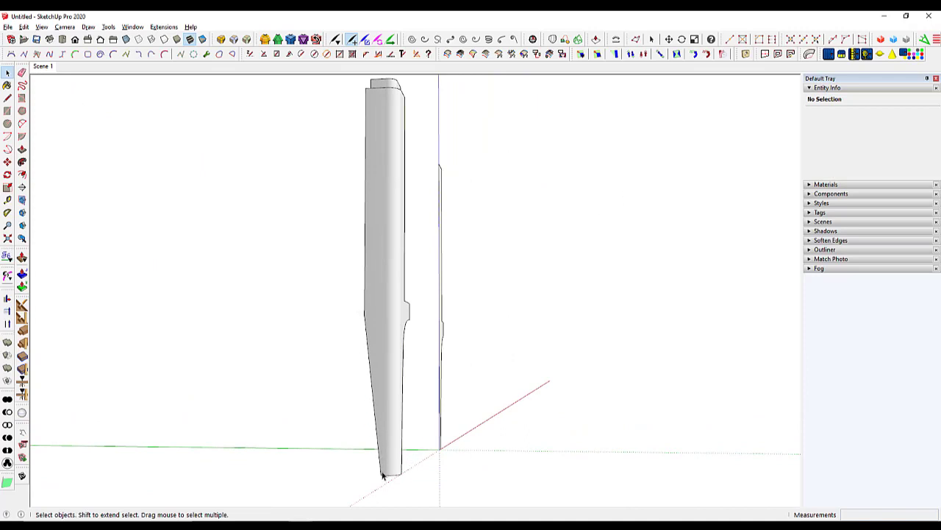
- Copy the flat leg pattern from the model origin about 18 inches along the red axis
middle_click_drag(465, 416, 285, 490)
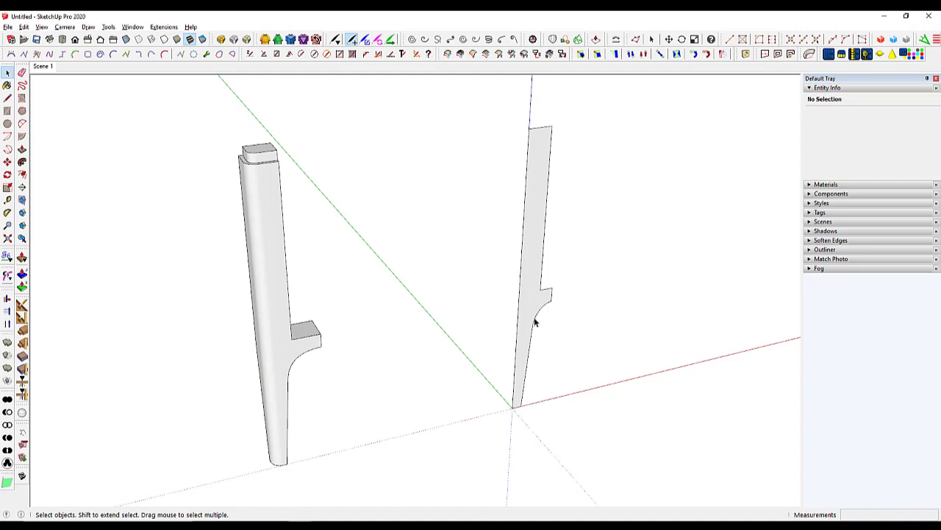
middle_click_drag(534, 322, 511, 275)
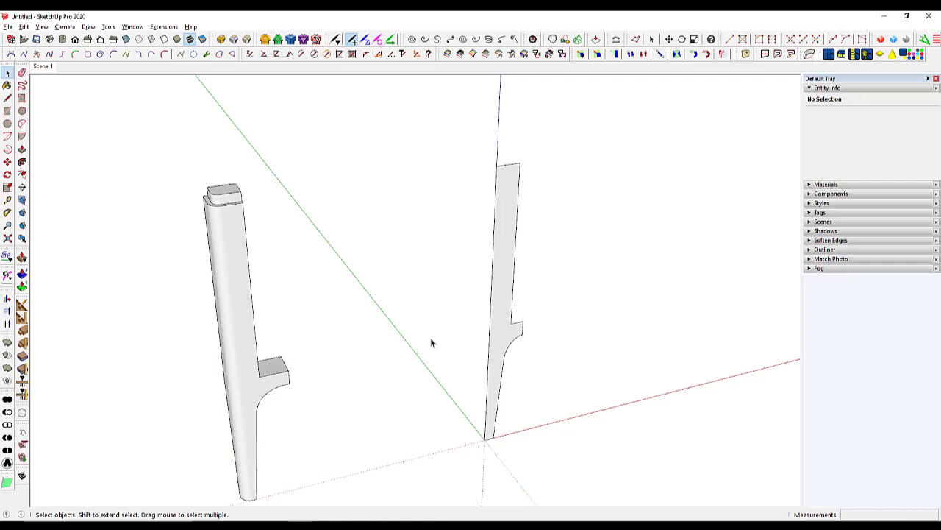
left_click(491, 434)
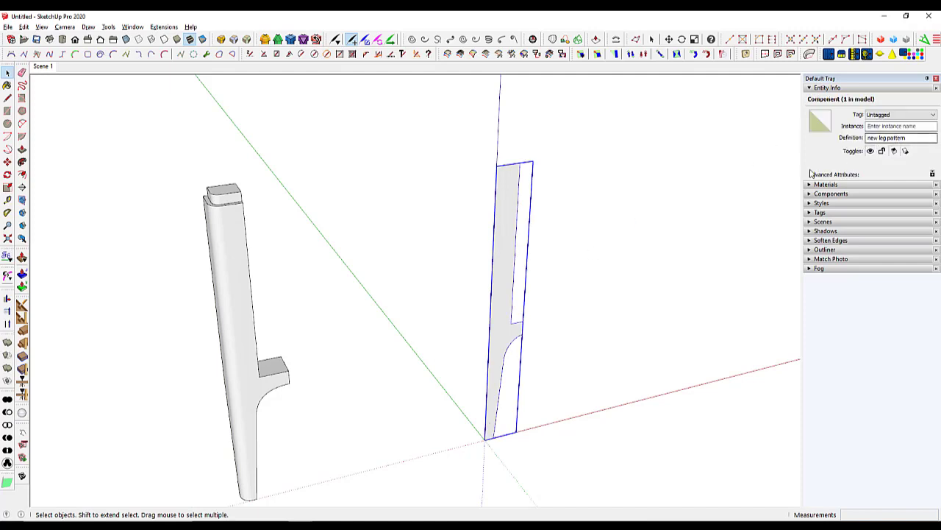
key("m")
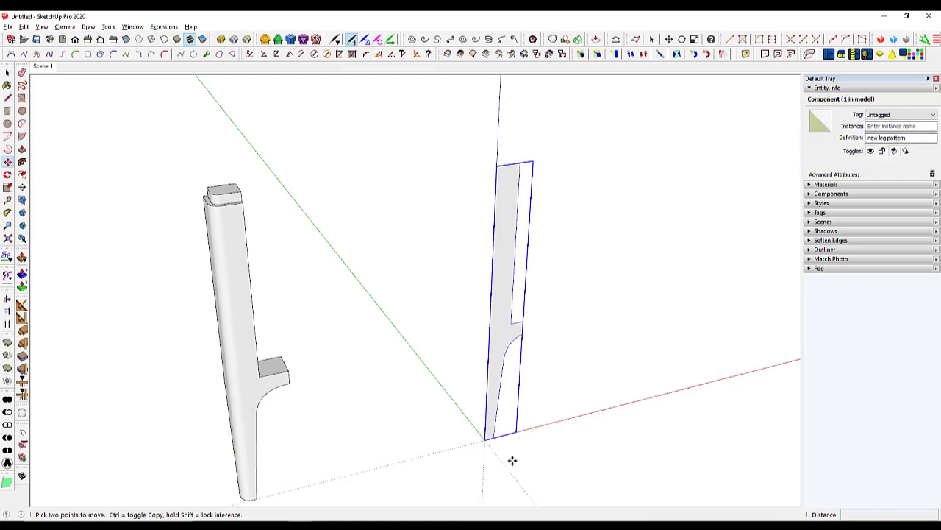
left_click(485, 440)
key("ctrl")
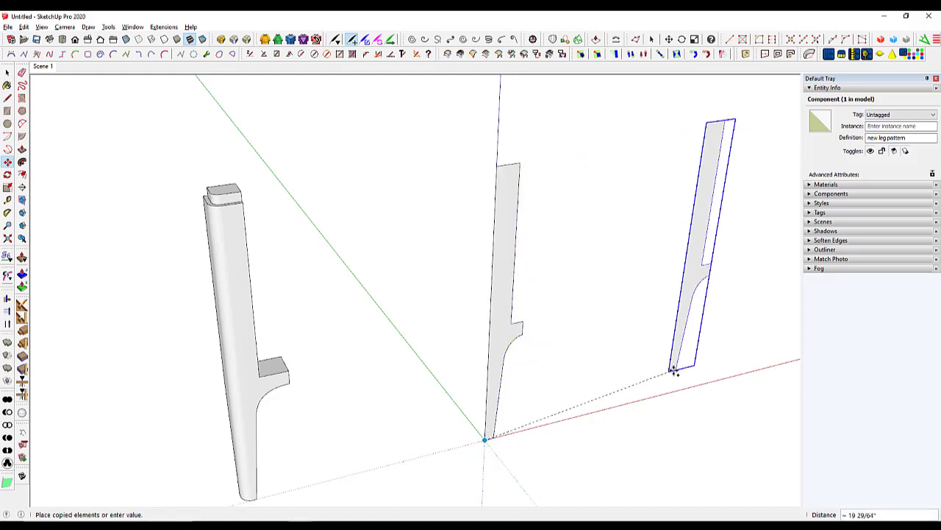
left_click(661, 393)
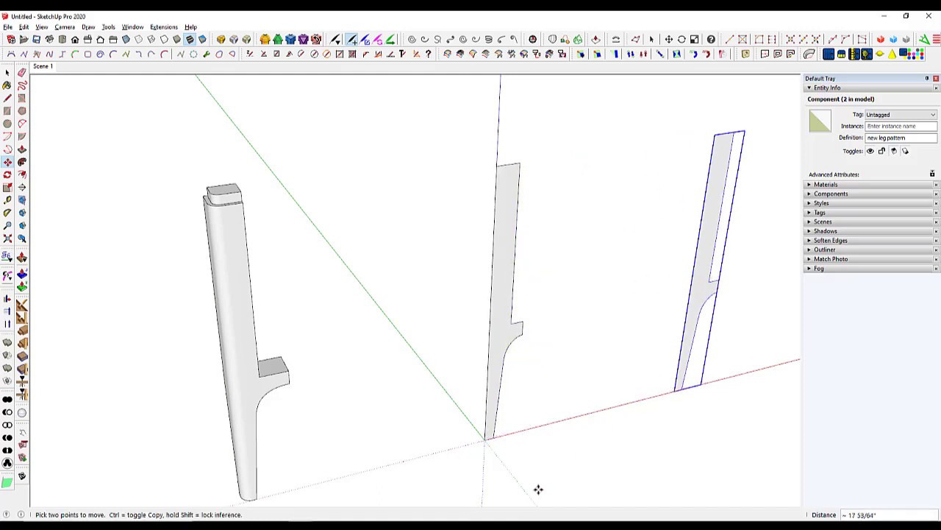
- Make the leg pattern at the origin unique and rotate a copy of it 90 degrees about the vertical axis
right_click(504, 324)
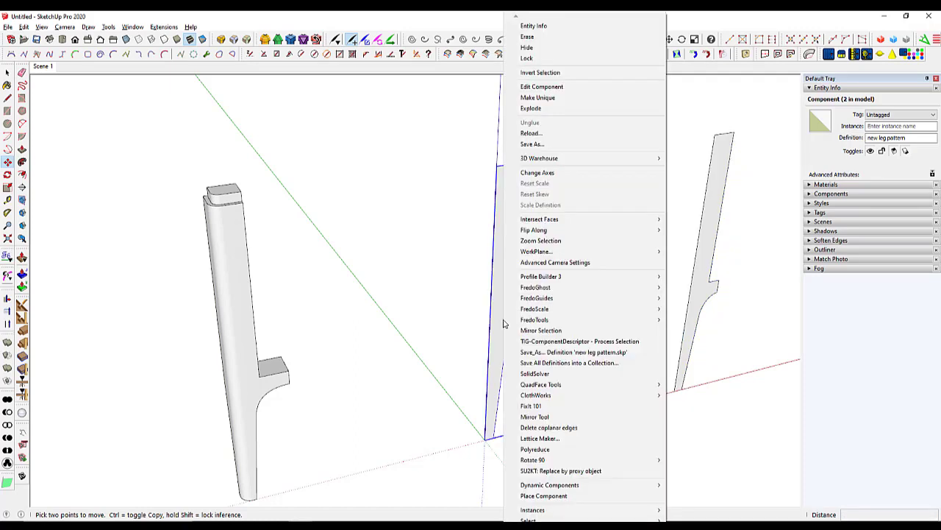
left_click(545, 98)
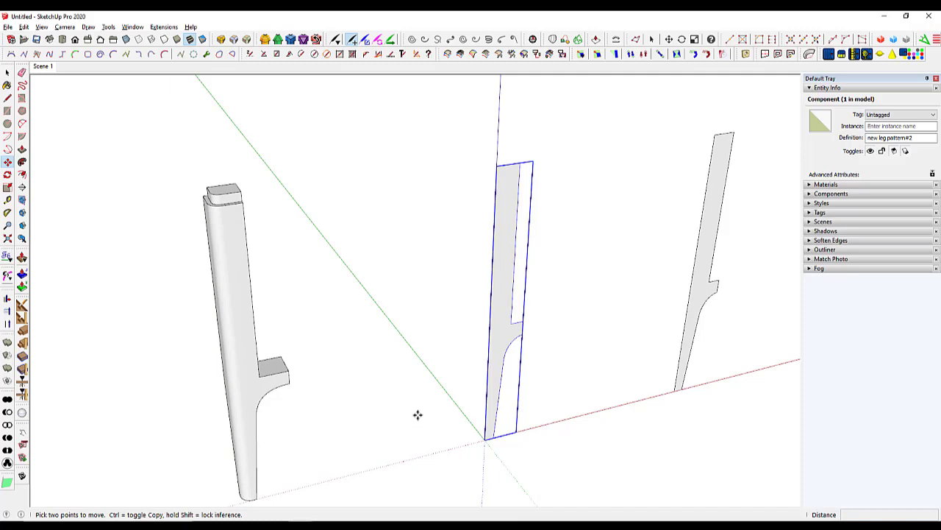
key("q")
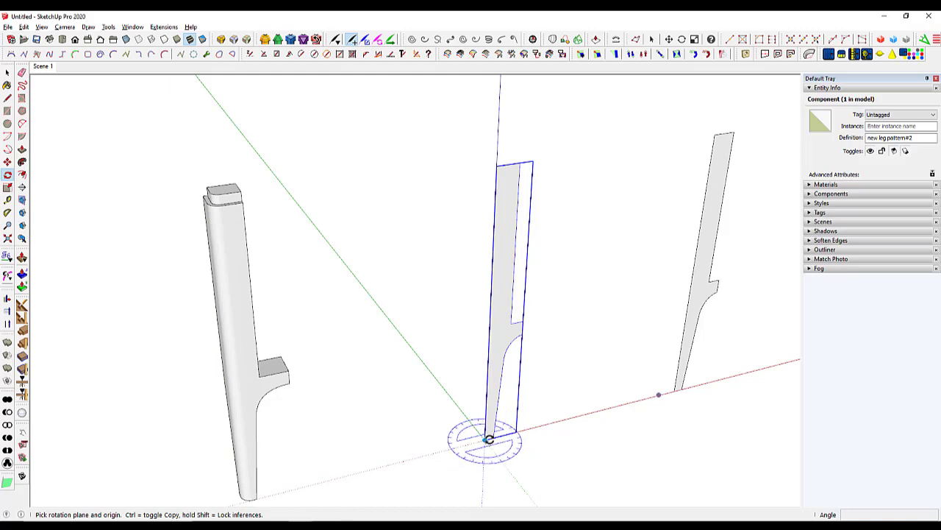
left_click(484, 439)
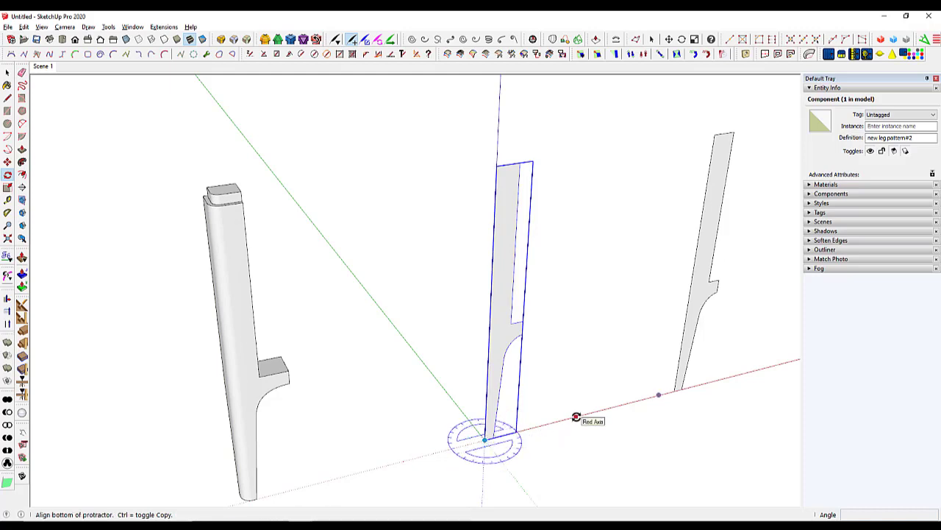
left_click(576, 417)
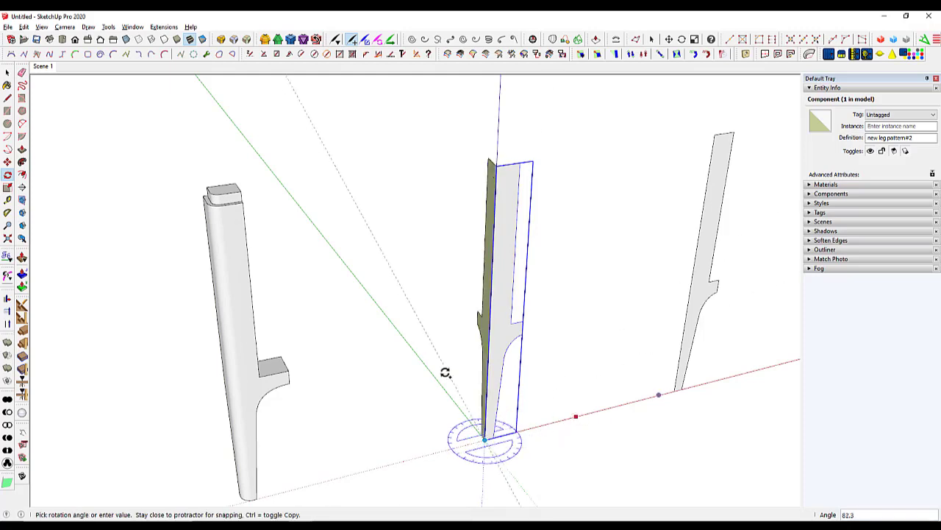
left_click(438, 385)
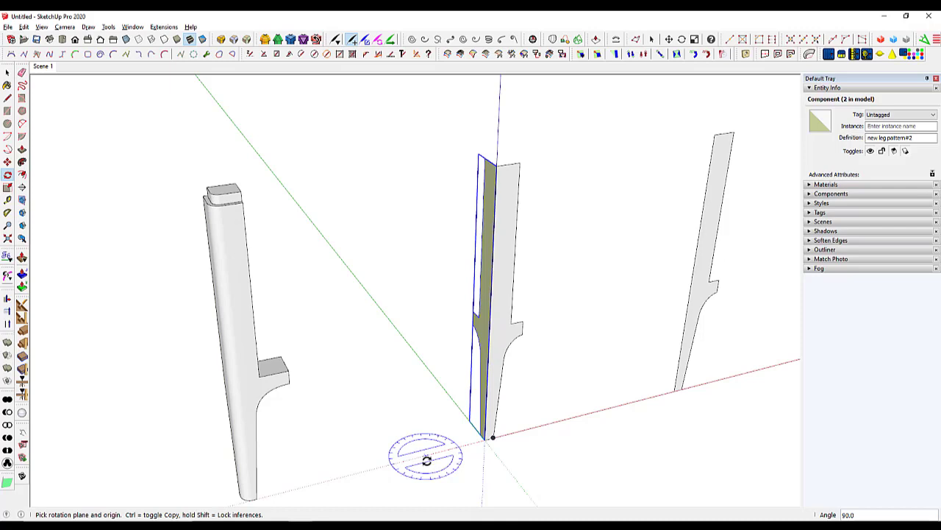
- Extrude the pattern face inside the rotated component so the two linked instances pass completely through each other
key("space")
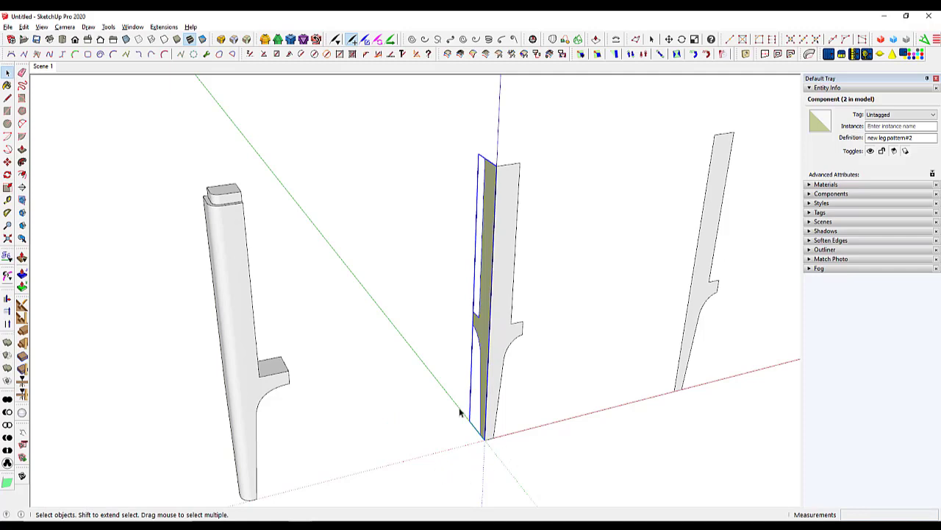
double_click(482, 334)
key("p")
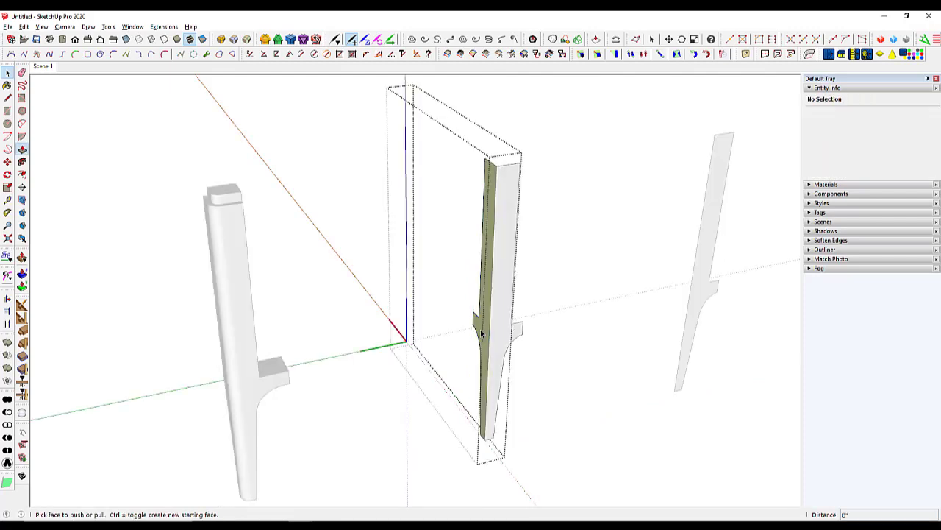
left_click(484, 329)
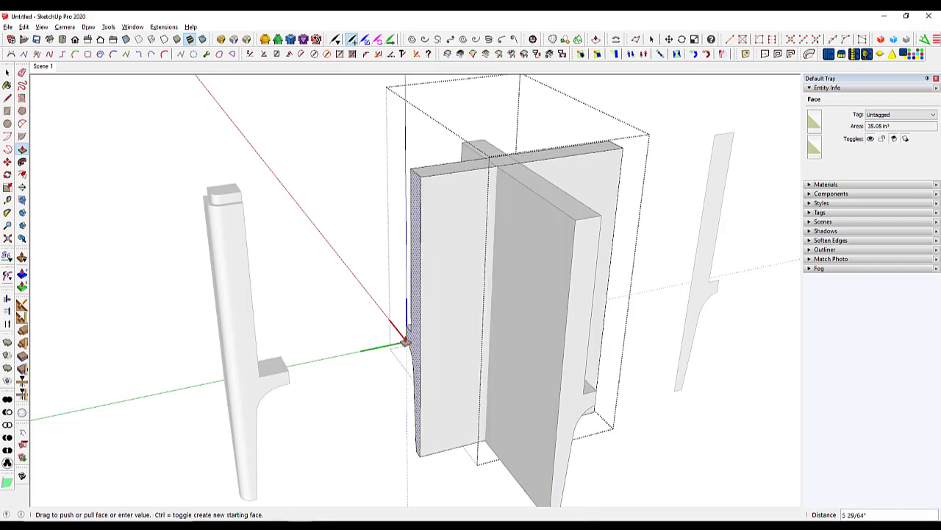
key("space")
left_click(321, 458)
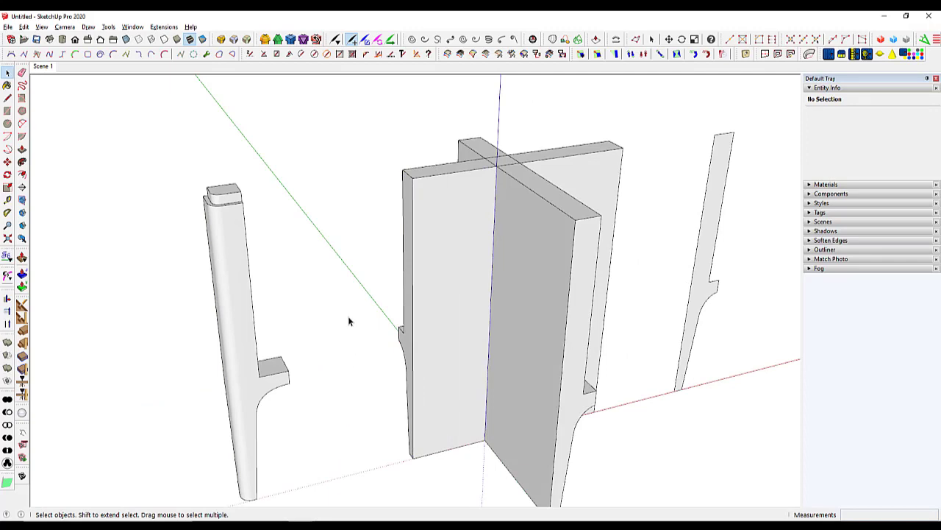
- Inspect the crossing extrusions from several sides and make the one running along the red axis a unique component
left_click(527, 258)
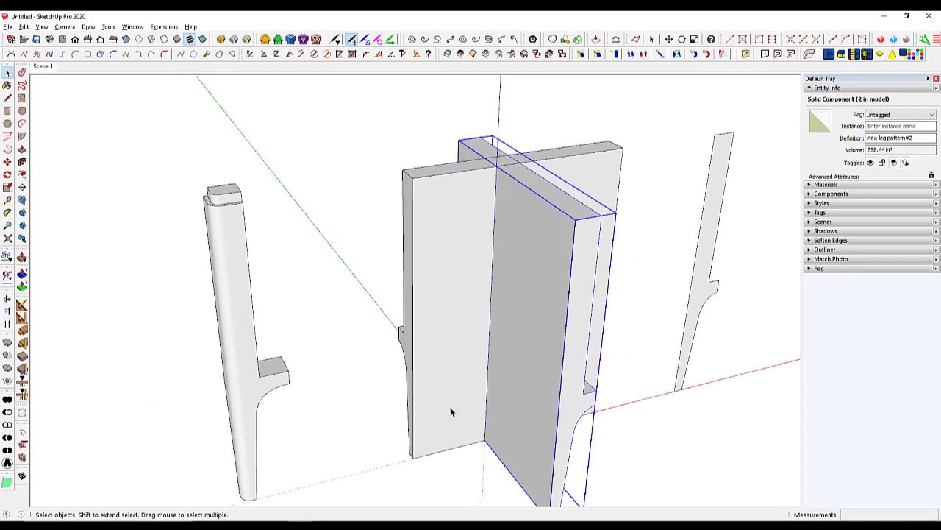
middle_click_drag(425, 295, 693, 353)
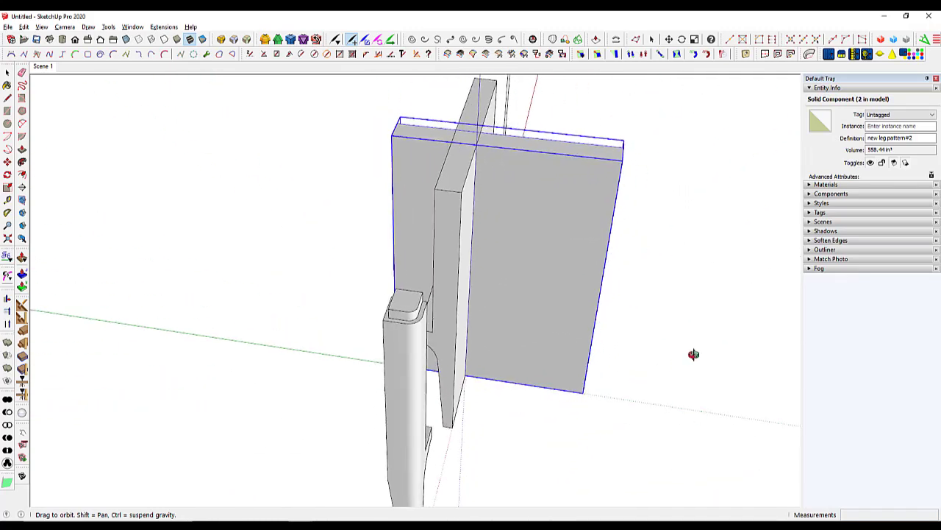
middle_click_drag(473, 343, 423, 280)
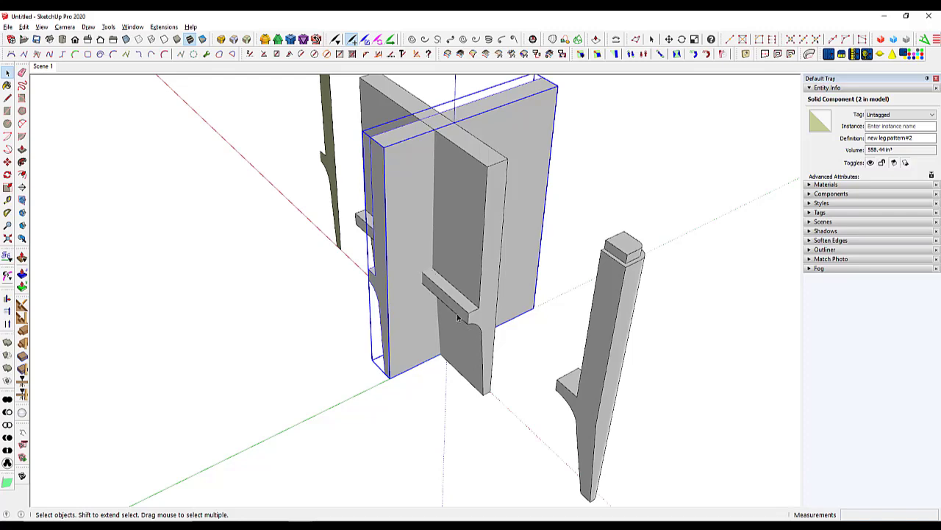
middle_click_drag(703, 422, 365, 339)
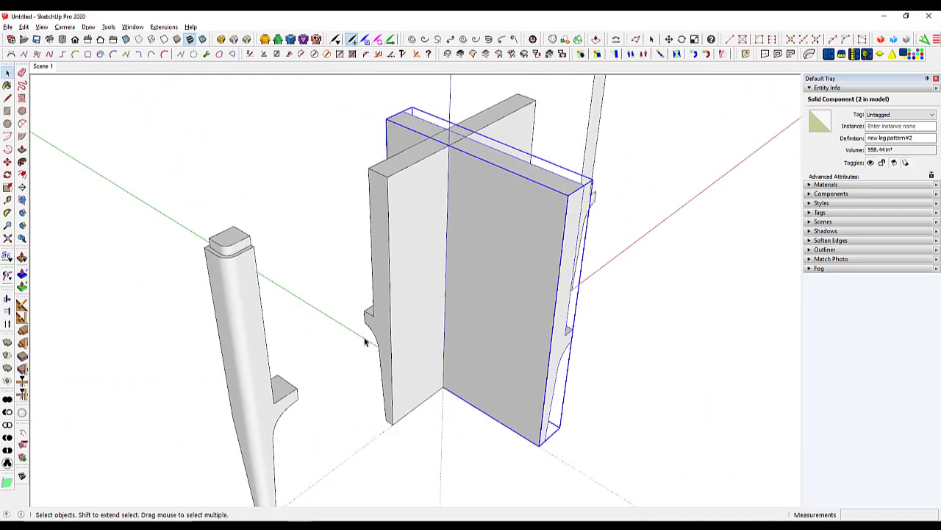
right_click(398, 293)
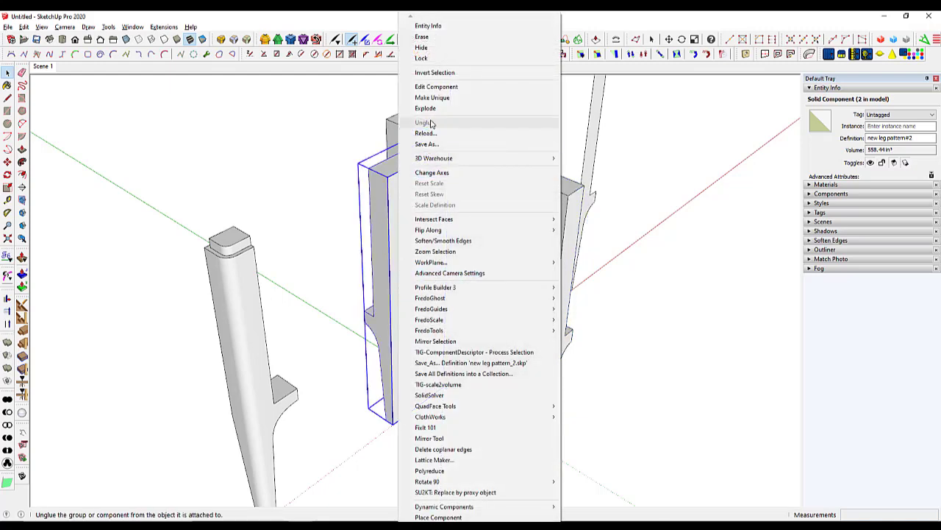
left_click(434, 101)
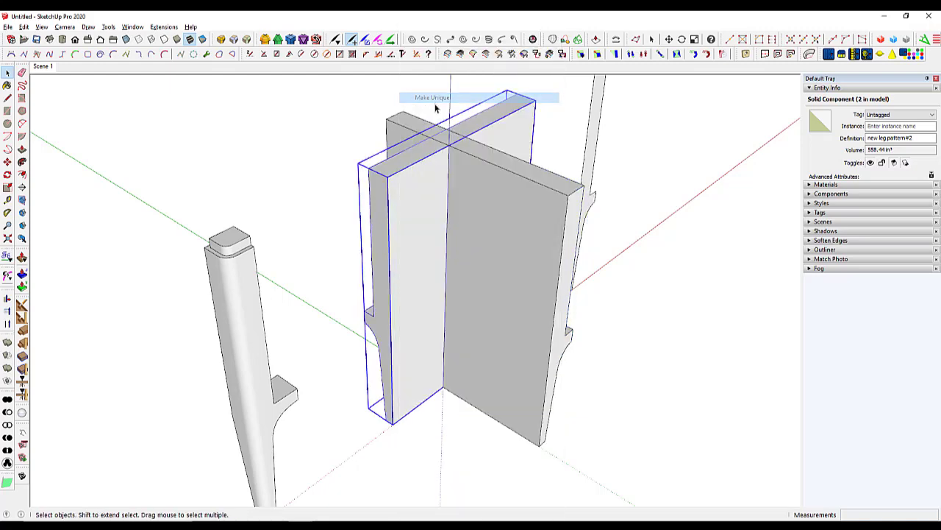
left_click(436, 447)
- Intersect the two crossing solid components with the Boolean intersect tool to form a single leg with brackets on two sides
middle_click_drag(437, 445, 312, 444)
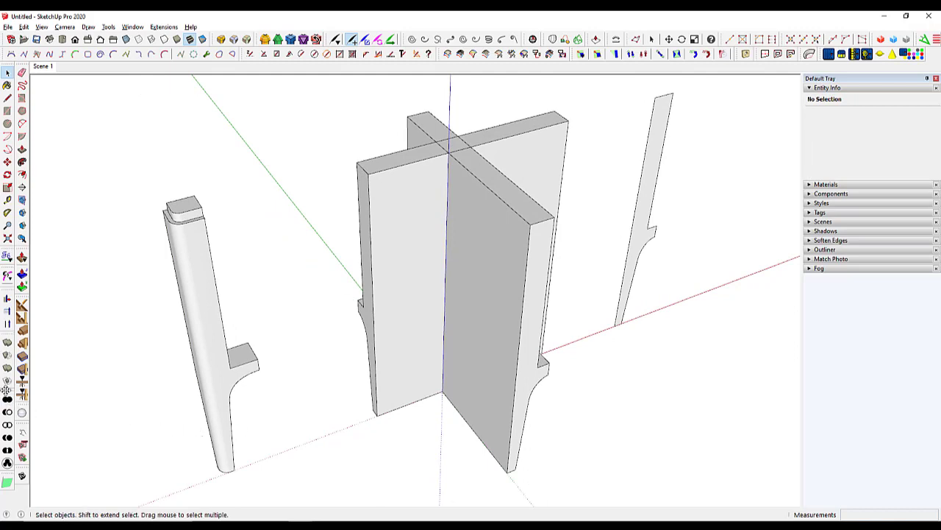
left_click_drag(7, 389, 247, 166)
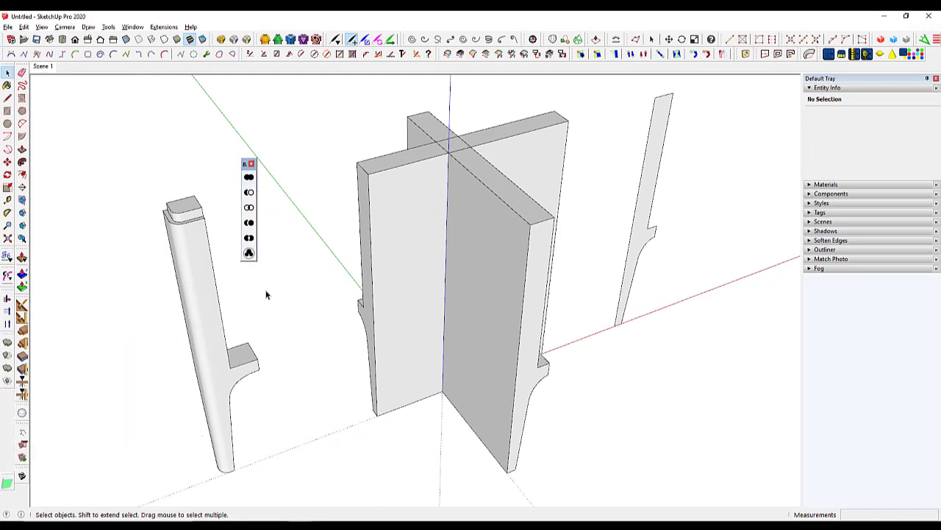
left_click(249, 211)
left_click(479, 338)
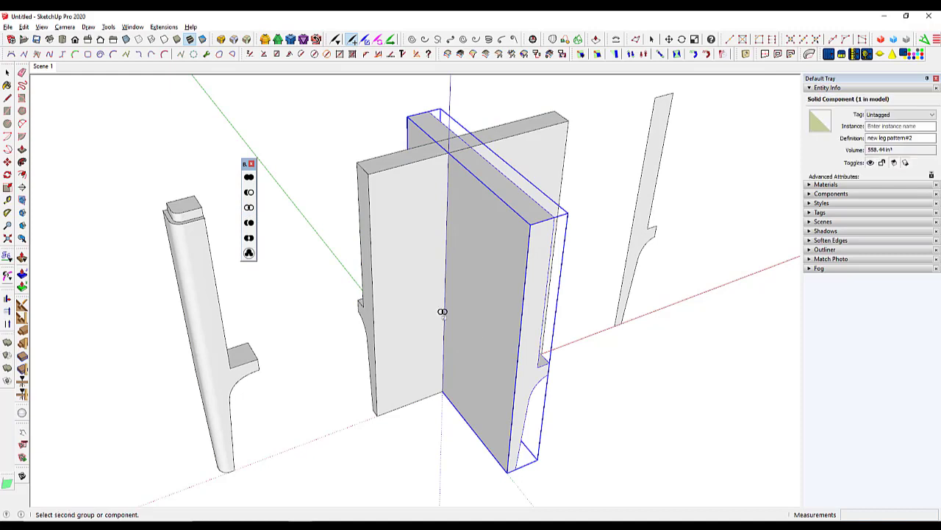
left_click(429, 298)
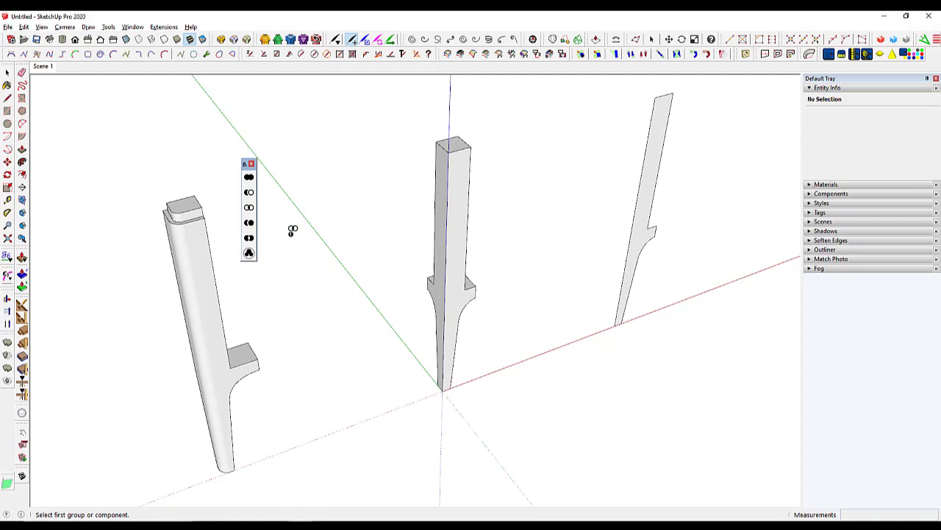
left_click_drag(246, 164, 7, 375)
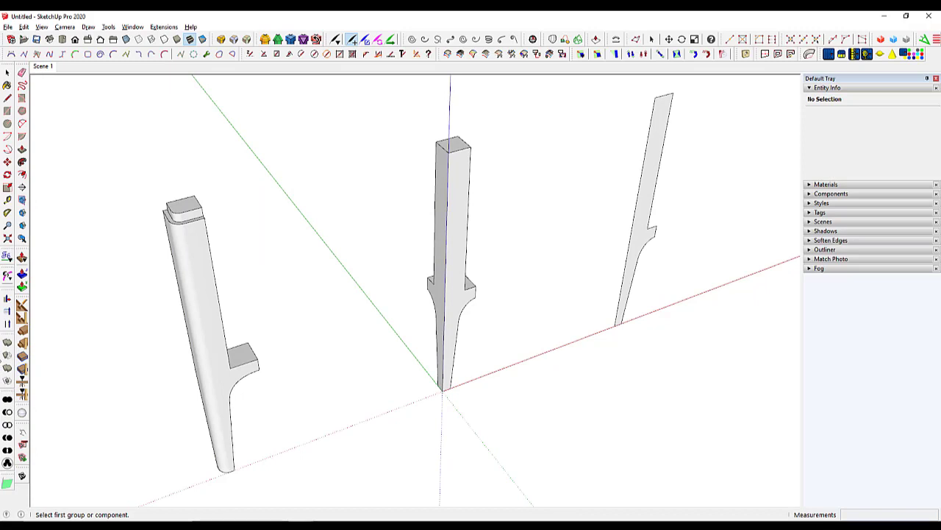
left_click(6, 71)
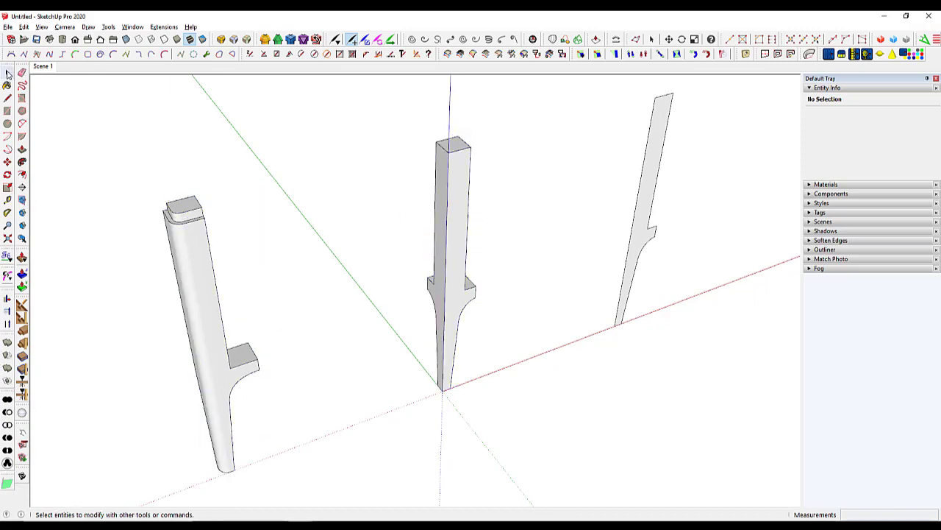
- Check the intersected leg's component axes and try to move them to the foot of the leg
double_click(448, 321)
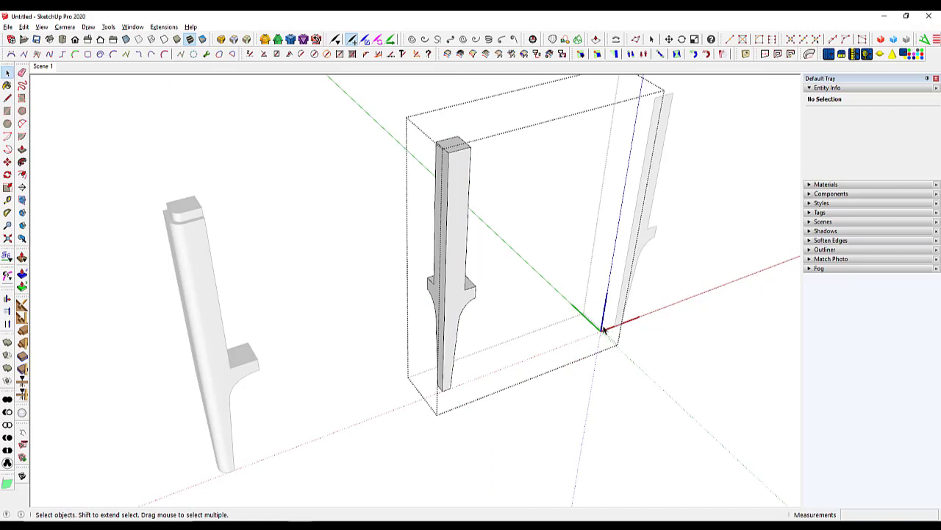
left_click(442, 423)
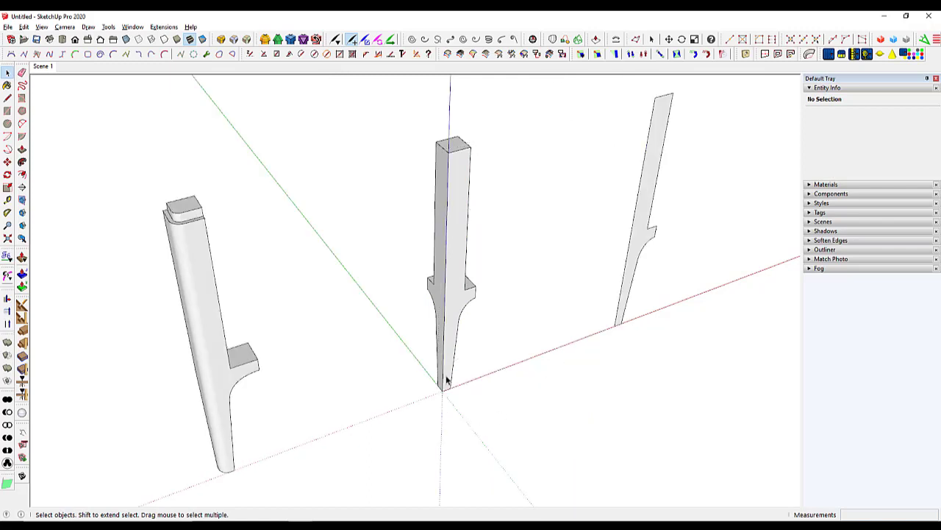
right_click(446, 382)
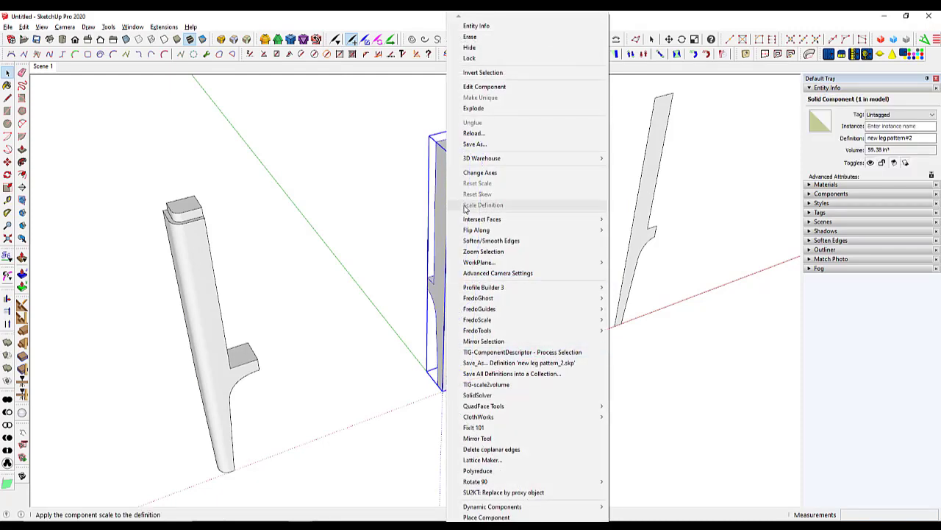
left_click(479, 172)
left_click(442, 391)
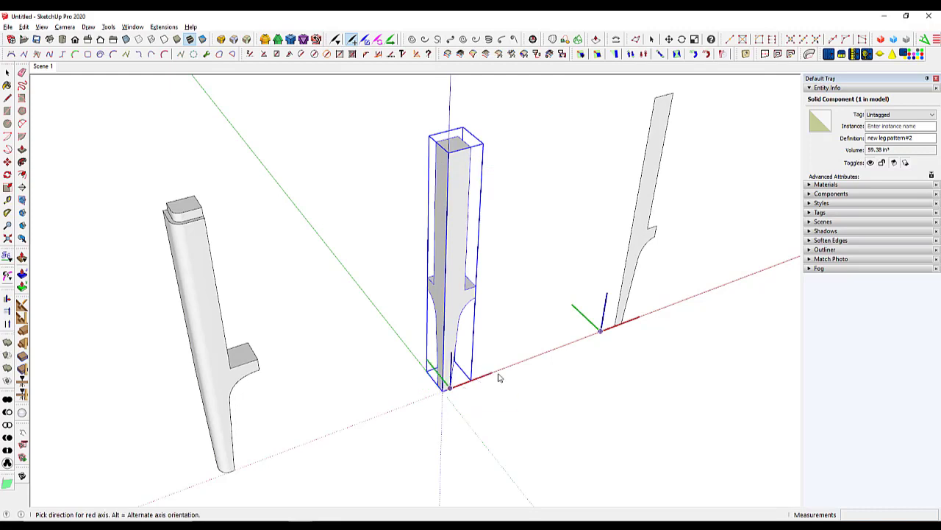
left_click(507, 372)
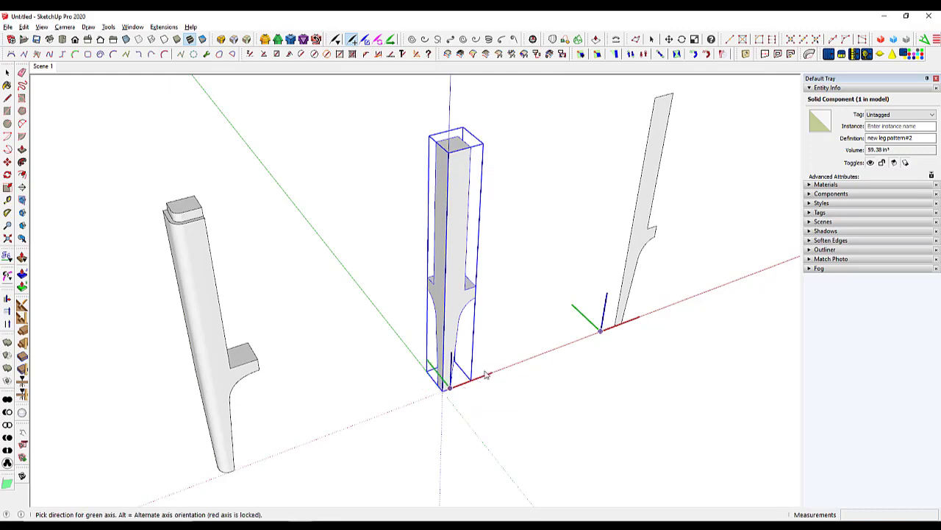
left_click(406, 333)
- Relocate the leg component's axes to its bottom outer corner at the model origin, aligned with the red and green axes
right_click(450, 373)
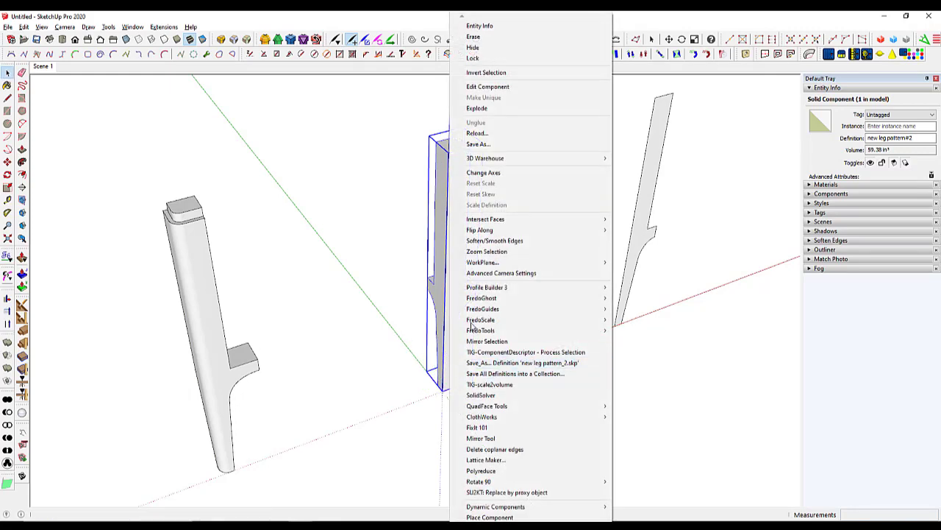
left_click(484, 173)
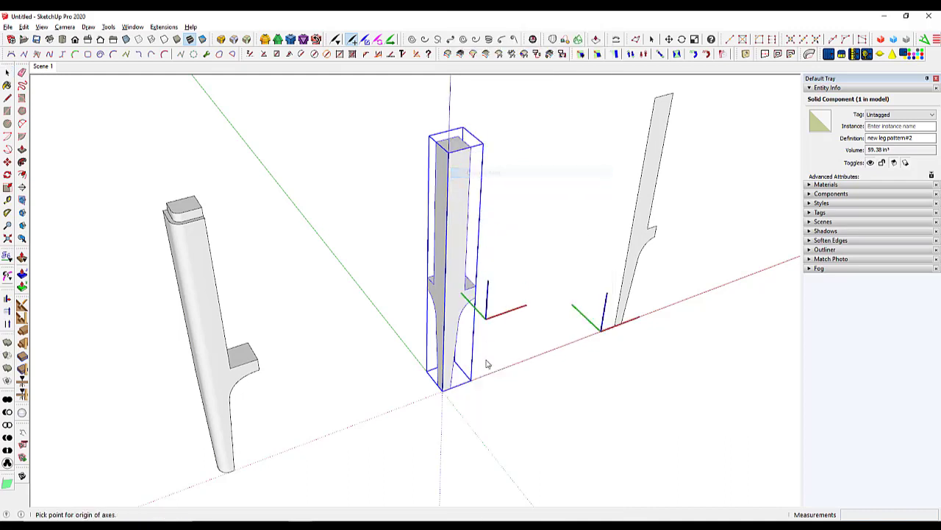
scroll(456, 397, "up", 5)
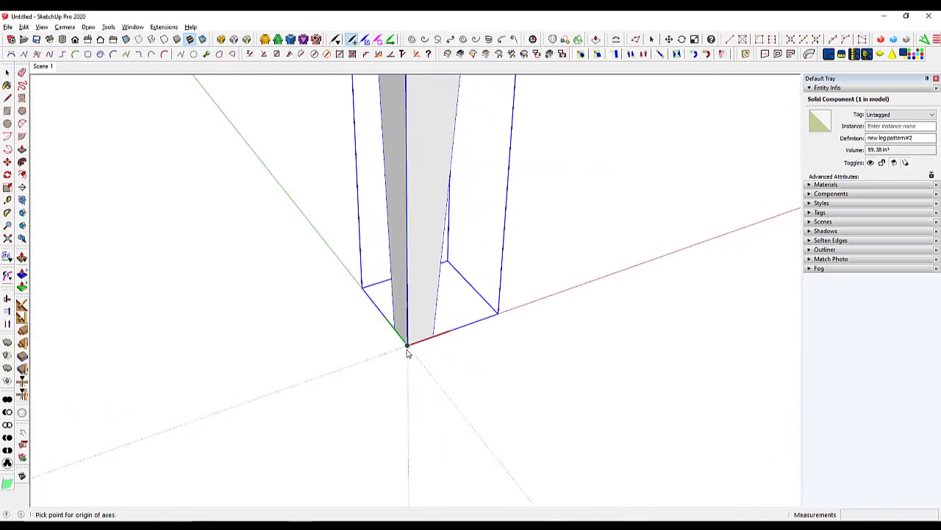
left_click(407, 351)
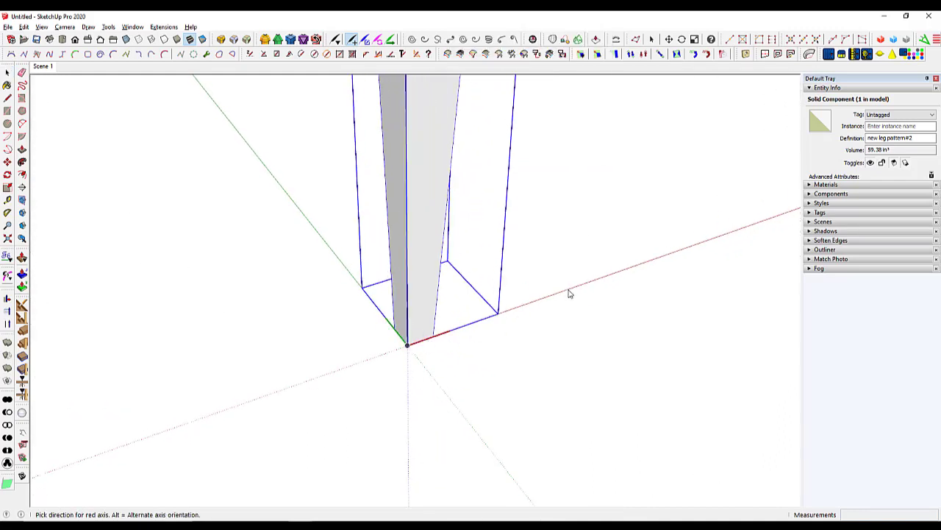
left_click(569, 294)
left_click(351, 279)
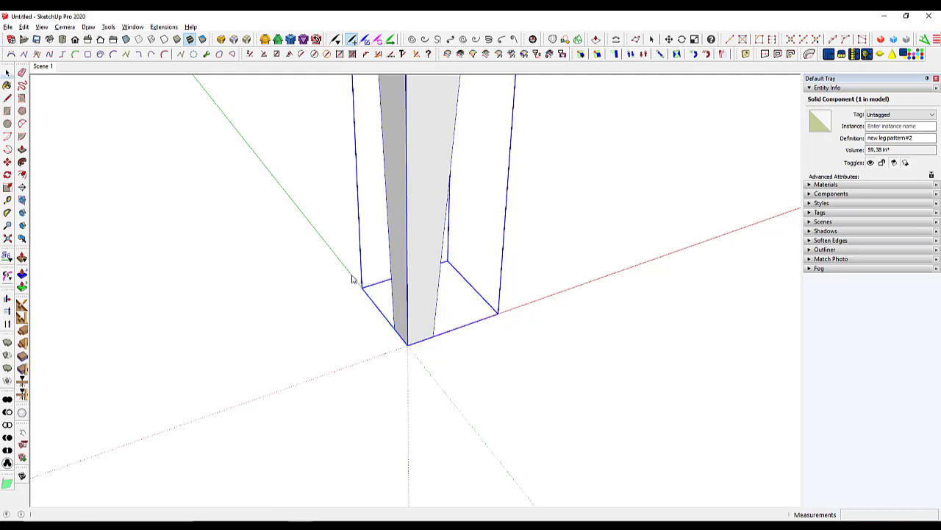
scroll(375, 386, "down", 6)
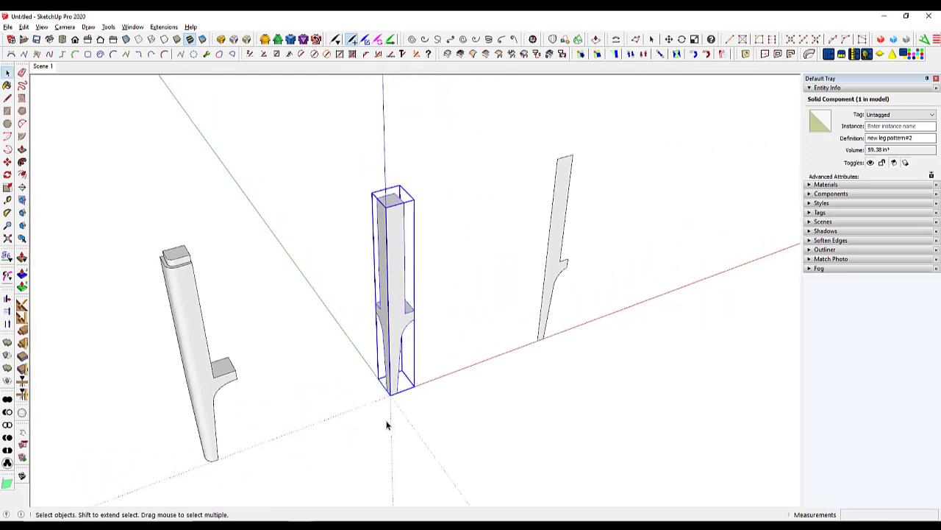
left_click(314, 318)
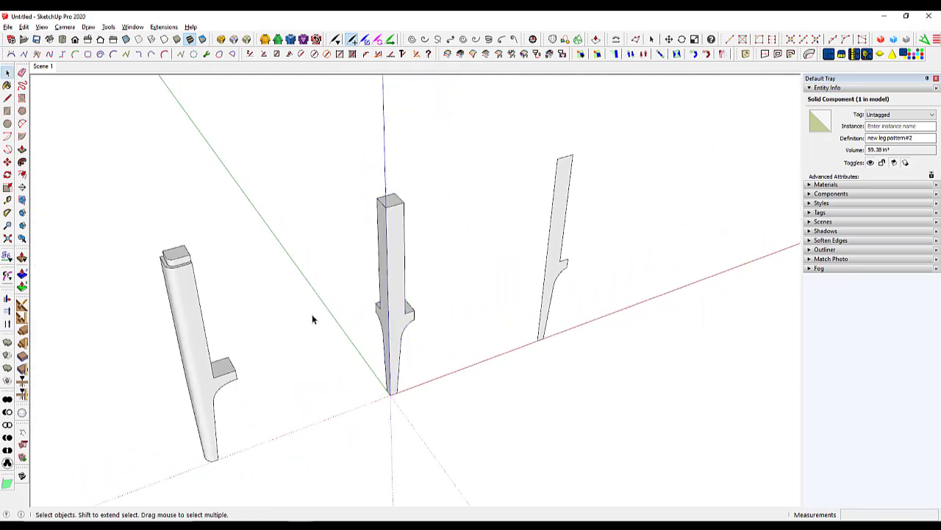
- Inside the leg component, choose the long outer vertical edge for FredoCorner rounding and set the radius to 3/4"
left_click(389, 234)
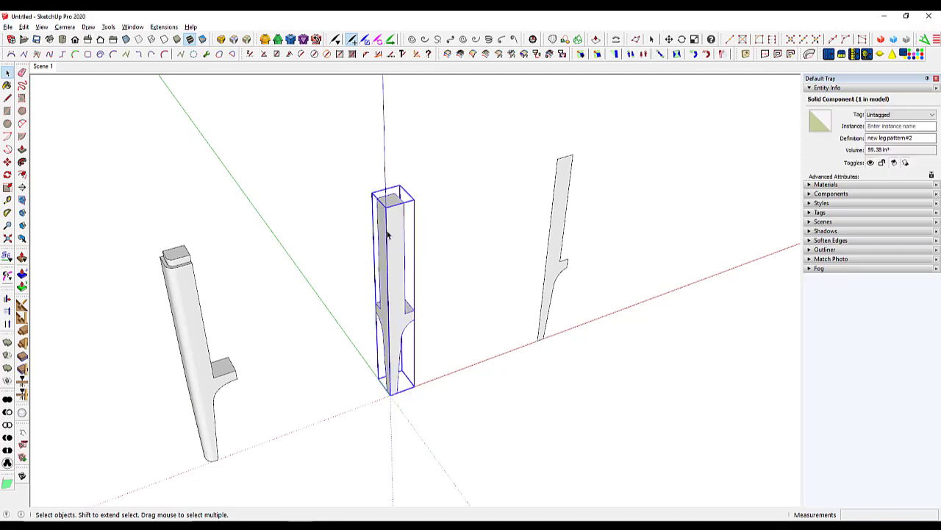
double_click(388, 234)
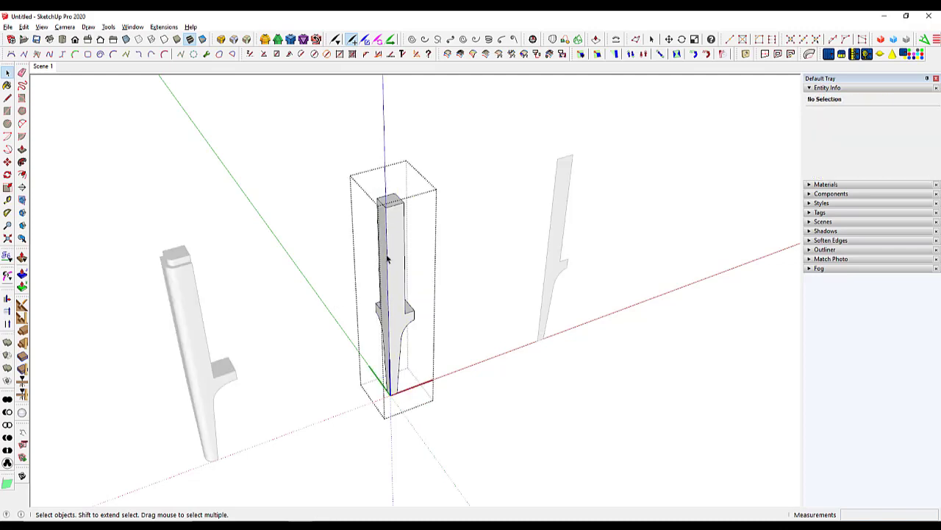
left_click(387, 256)
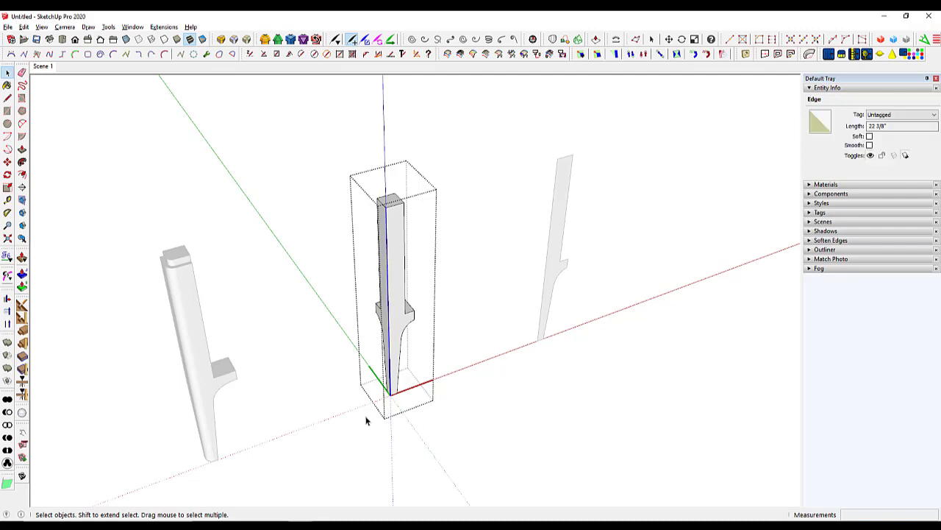
left_click(265, 42)
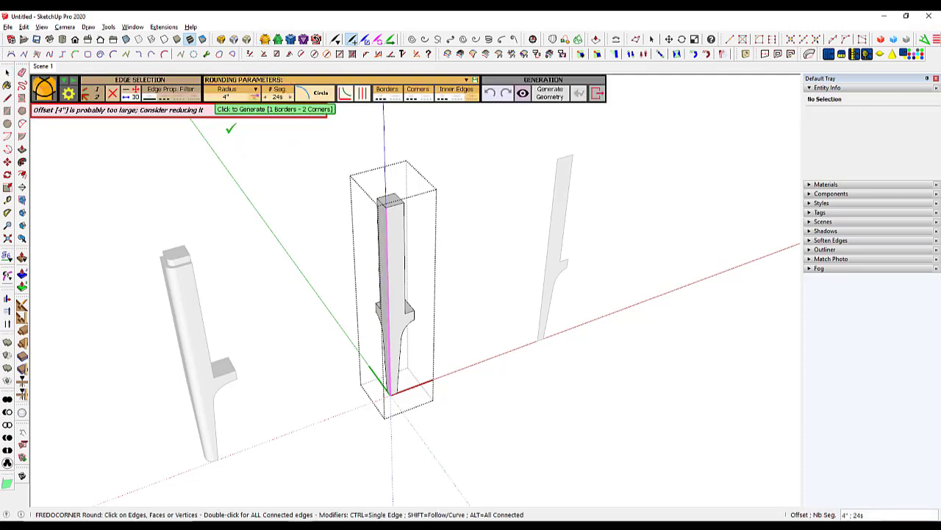
left_click(228, 98)
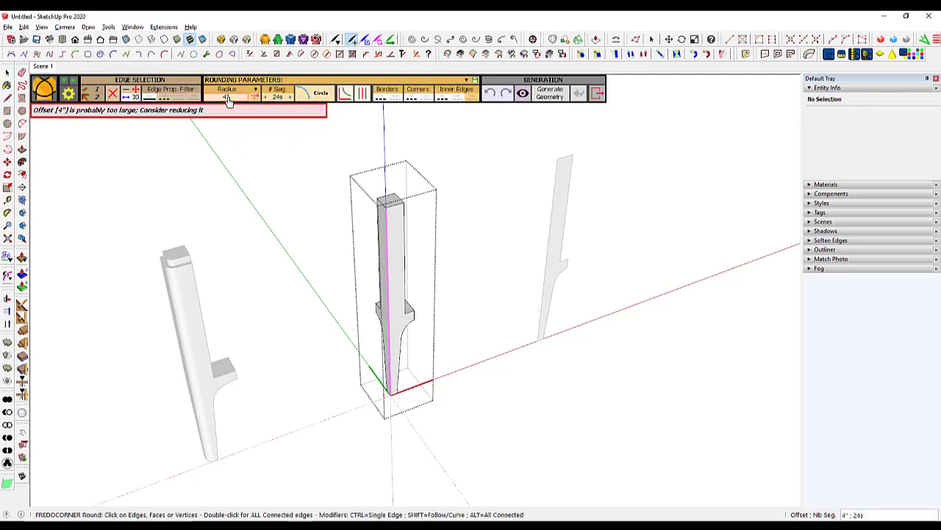
type("3/4")
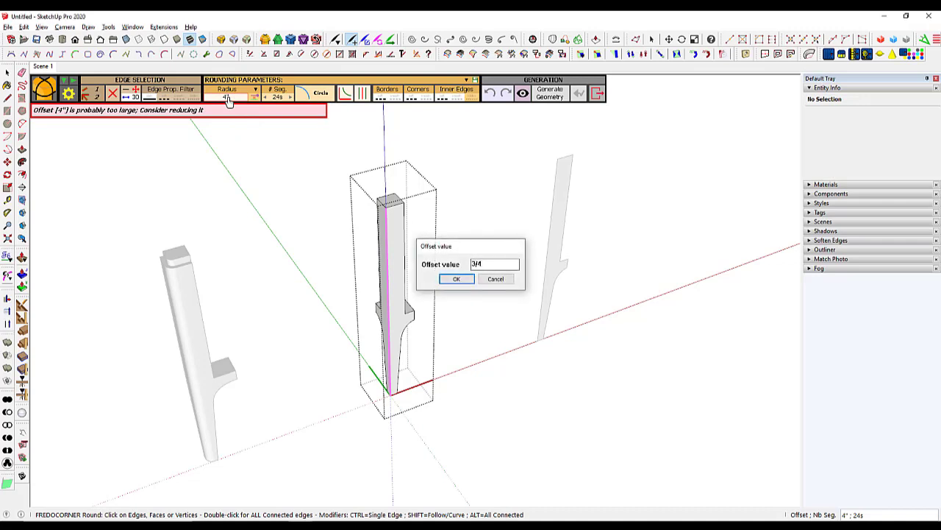
key("Return")
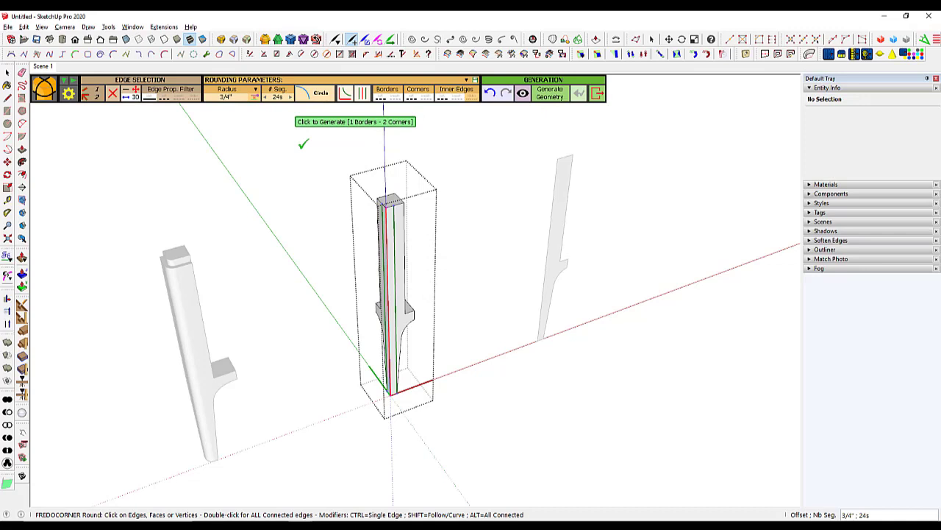
- Set the rounding to 12 segments, generate the rounded edge and leave the rounding tool
left_click(278, 97)
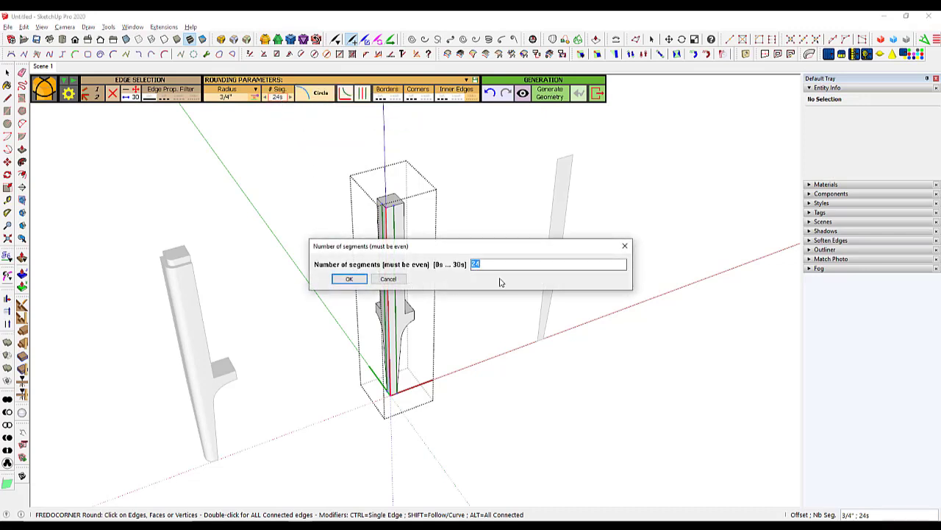
type("12")
left_click(350, 279)
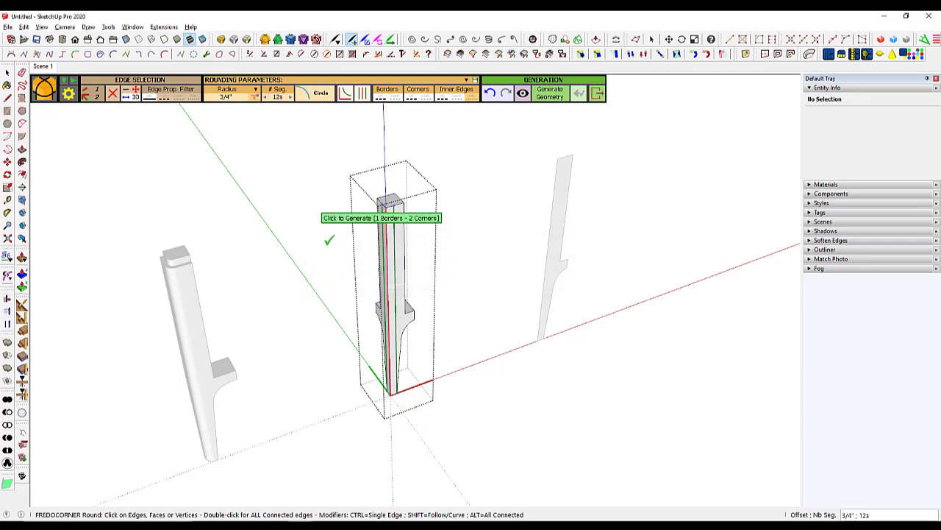
left_click(329, 240)
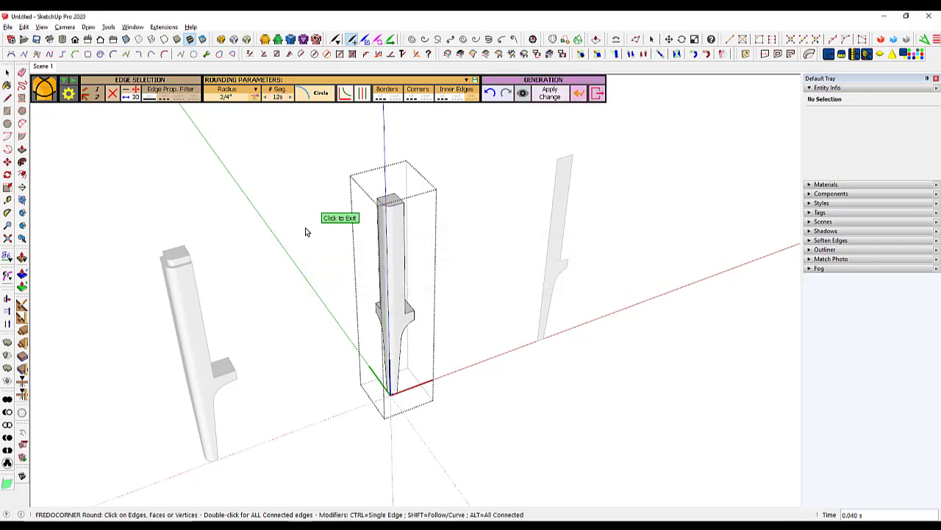
left_click(7, 76)
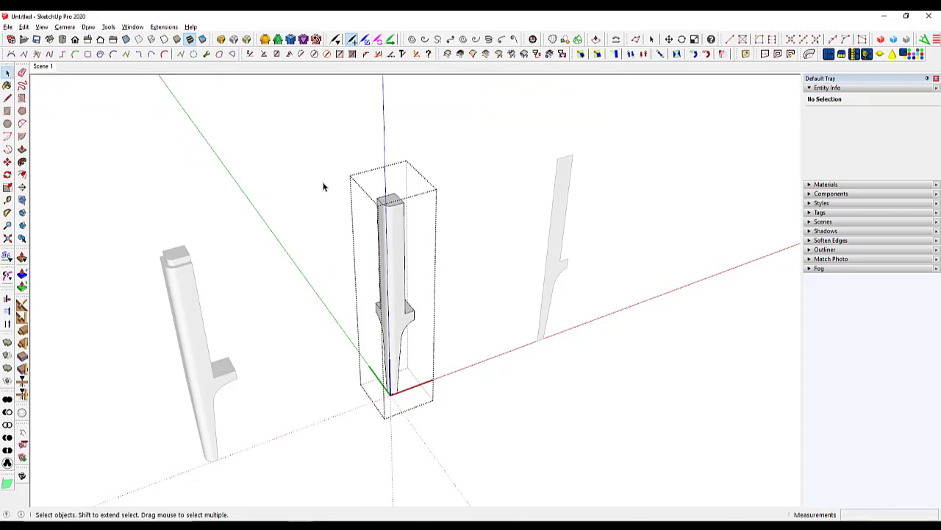
- Inspect the leg's rounded edge and compare its top end with that of the finished leg
middle_click_drag(353, 210, 462, 328)
scroll(363, 308, "up", 5)
scroll(463, 328, "down", 1)
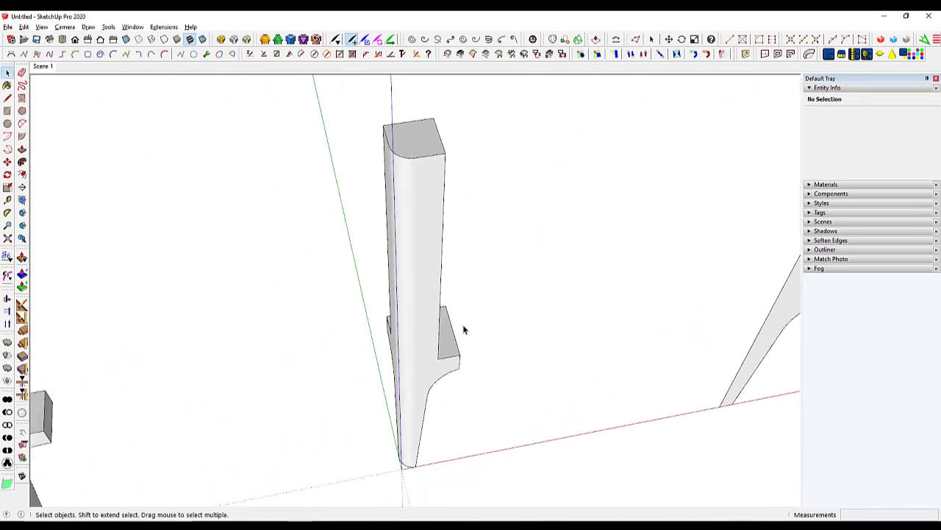
scroll(428, 278, "down", 1)
middle_click_drag(429, 294, 412, 305)
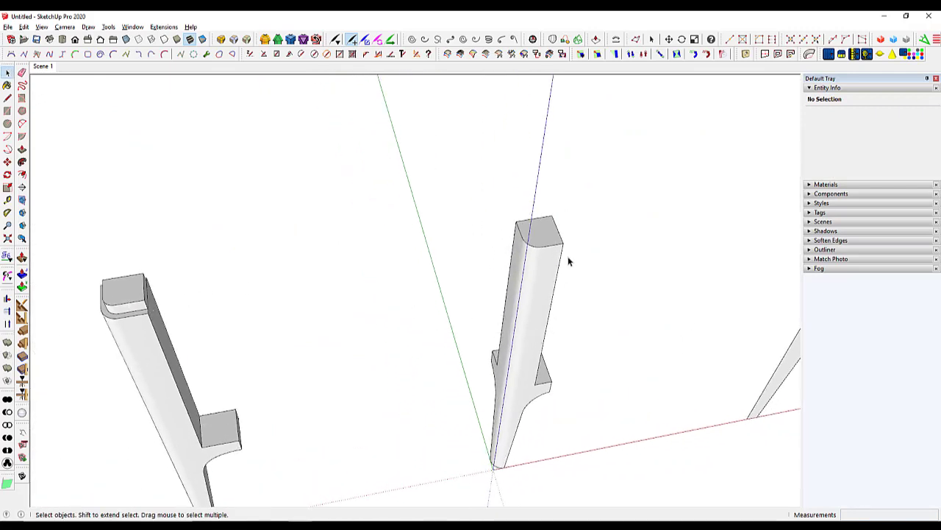
middle_click_drag(508, 261, 387, 342)
scroll(366, 332, "up", 5)
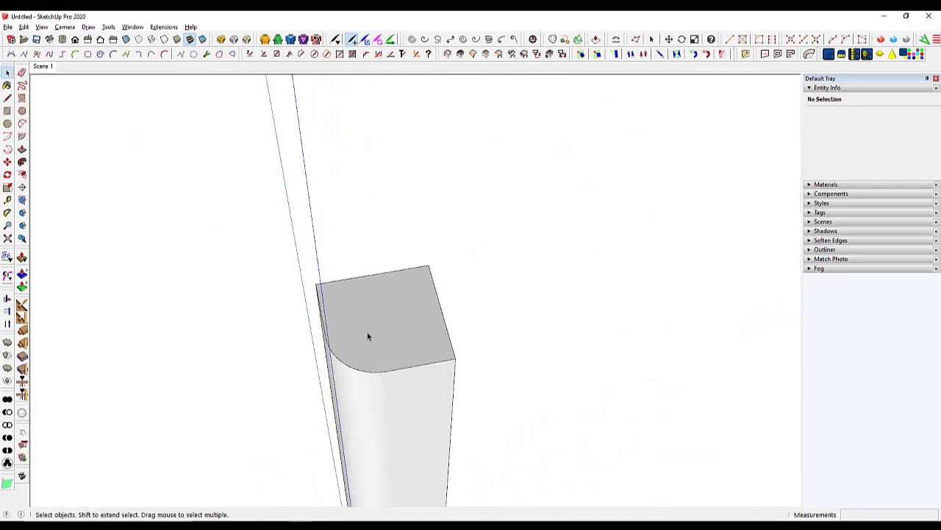
- Inside the leg, select the top face's rounded corner and its two adjoining straight edges and weld them into a single curve
double_click(371, 339)
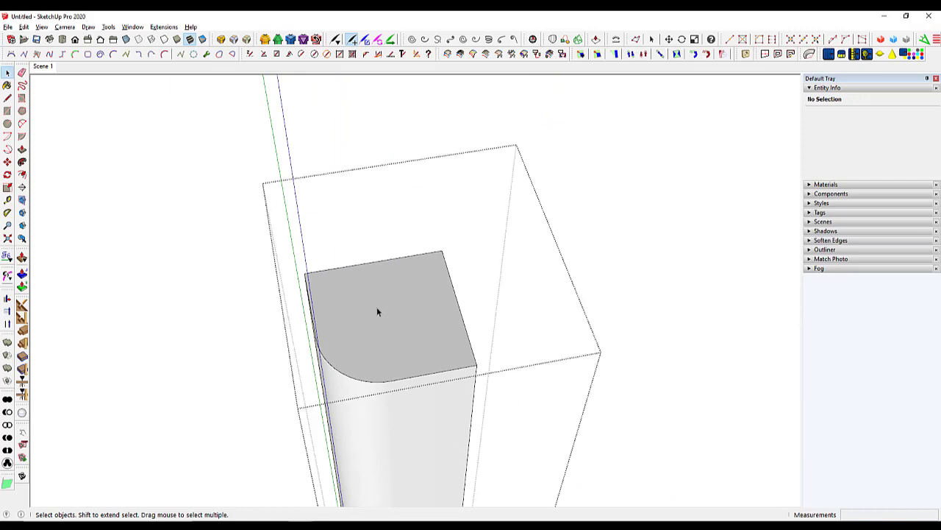
left_click(445, 374)
left_click(351, 381, "shift")
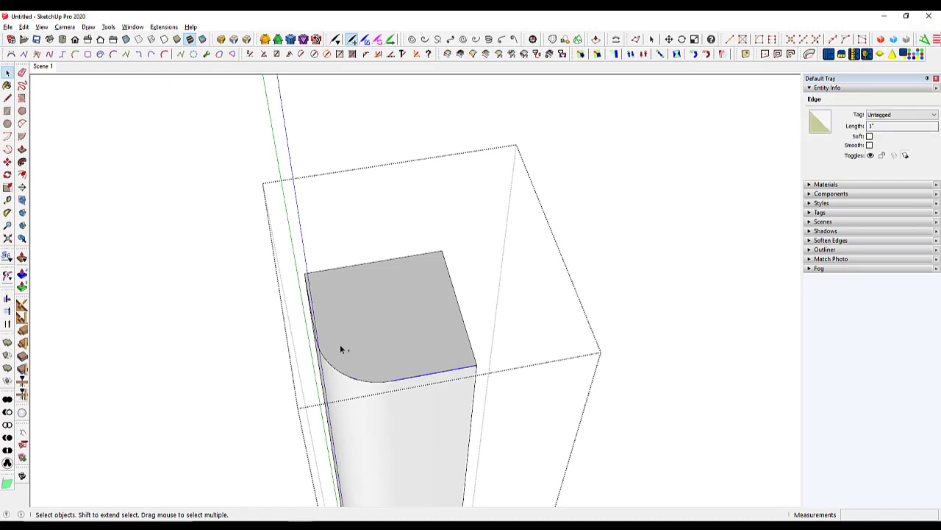
middle_click_drag(344, 348, 488, 333)
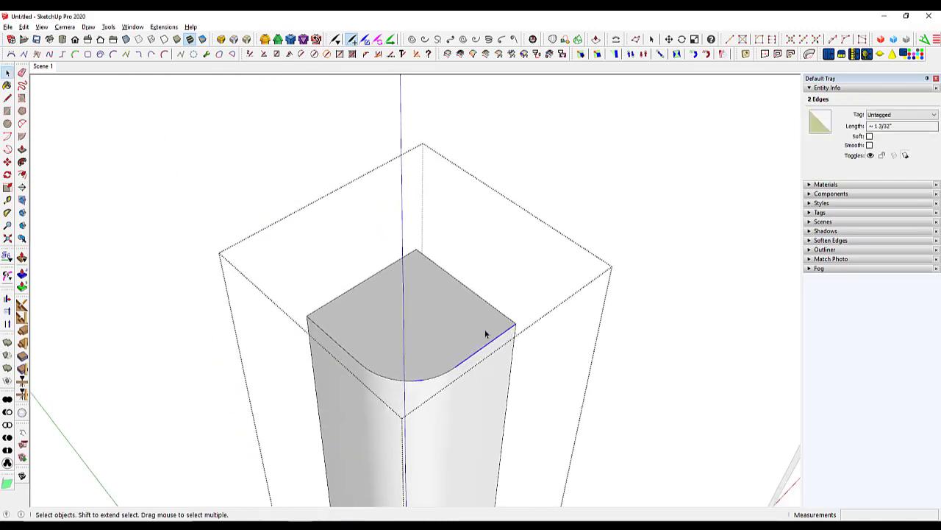
left_click(387, 380)
middle_click_drag(470, 358, 389, 362)
double_click(383, 339)
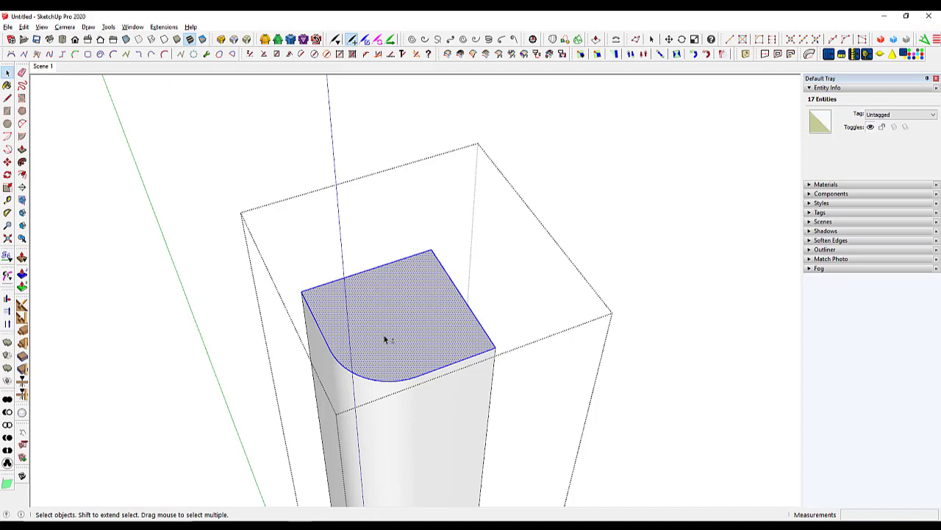
left_click(384, 339, "shift")
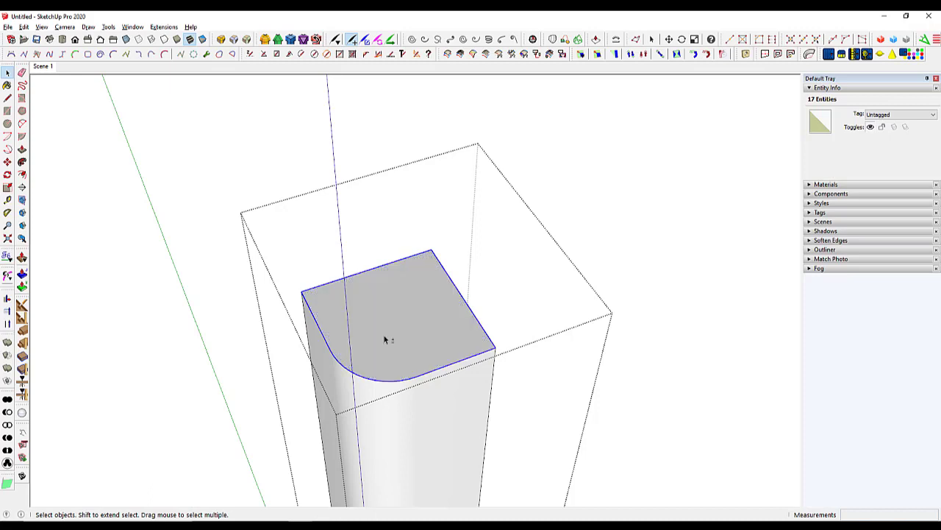
left_click(381, 266, "shift")
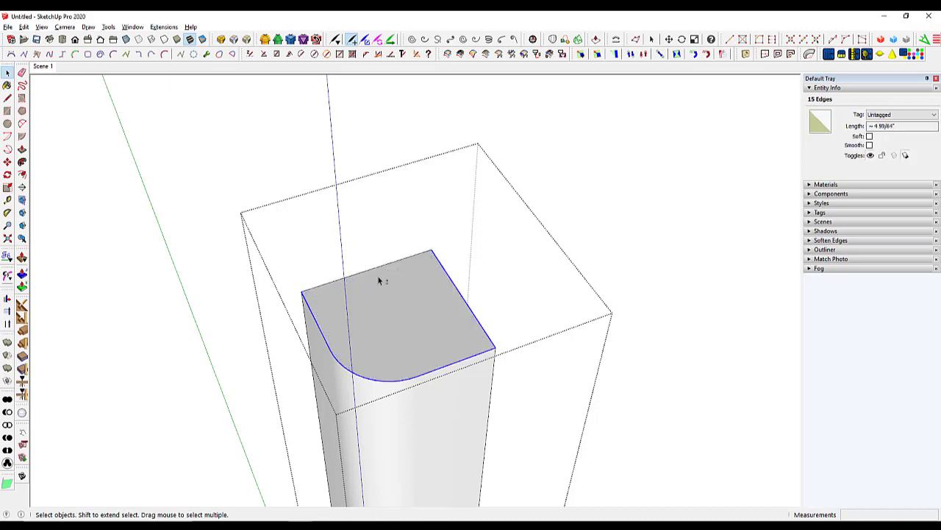
left_click(485, 332, "shift")
key("ctrl+t")
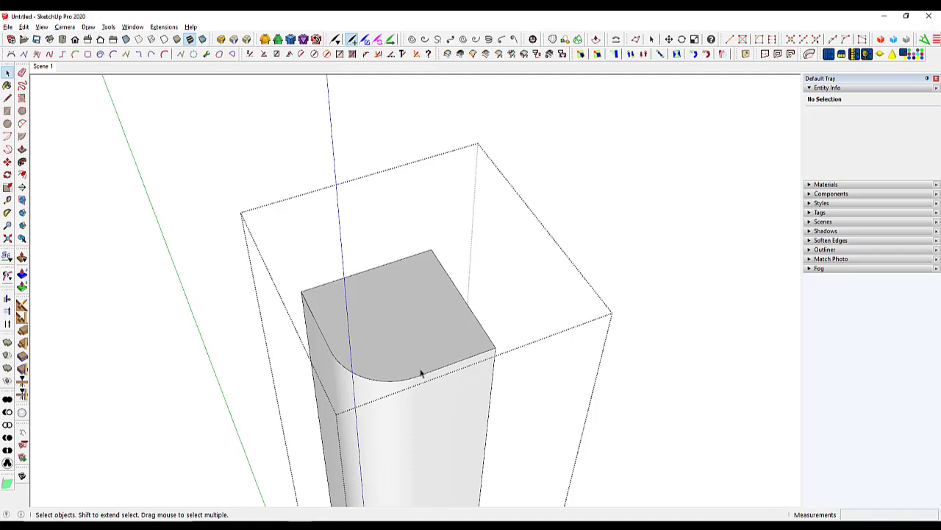
- Offset the welded curve on the leg's top face inward by 0.25"
left_click(423, 378)
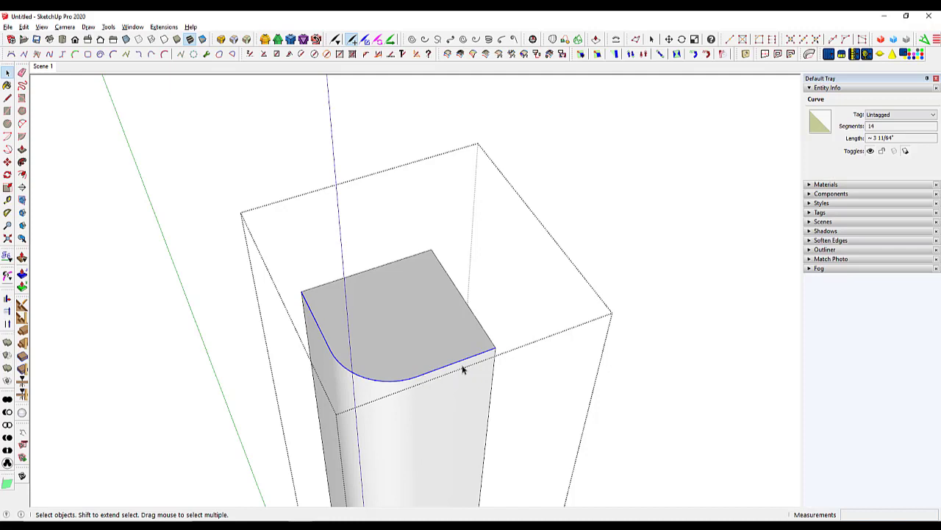
key("f")
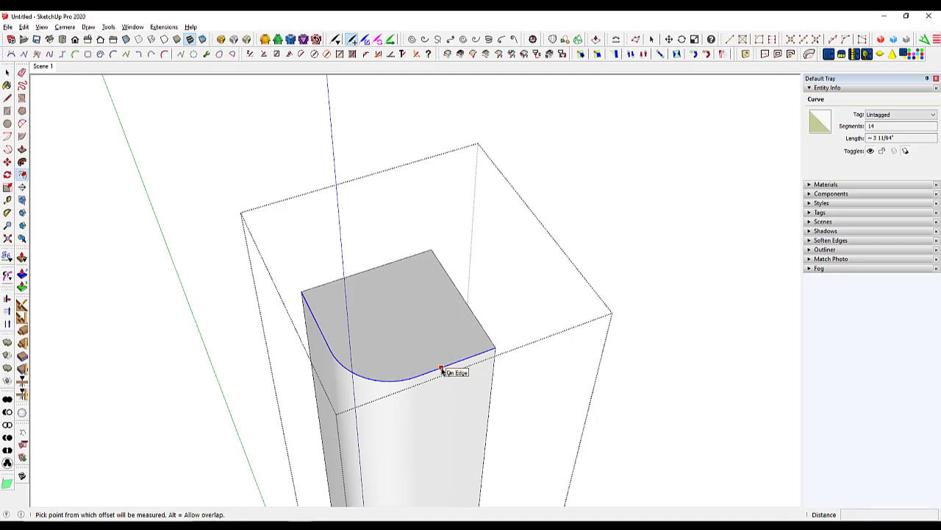
left_click(441, 370)
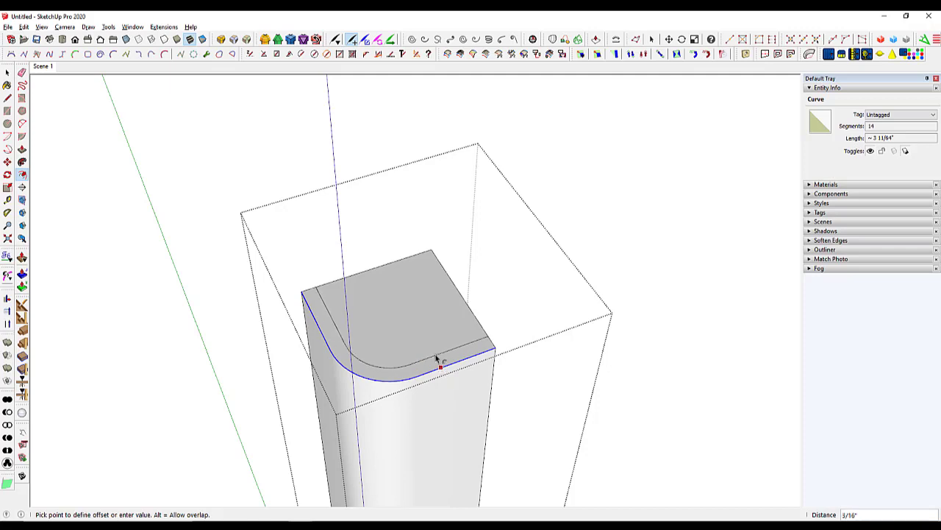
type(".25")
key("Return")
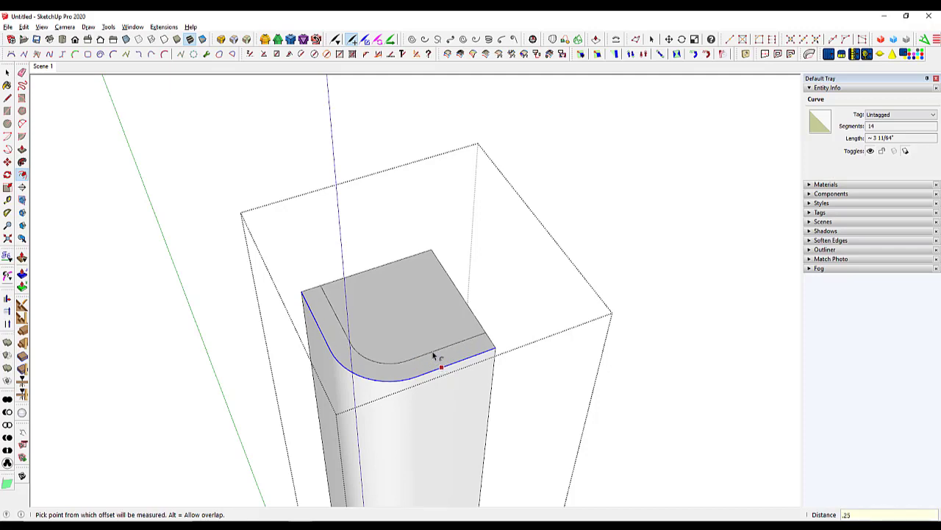
- Push/Pull the inner area of the leg's top face up 5/8" to form the step, and exit the component
key("p")
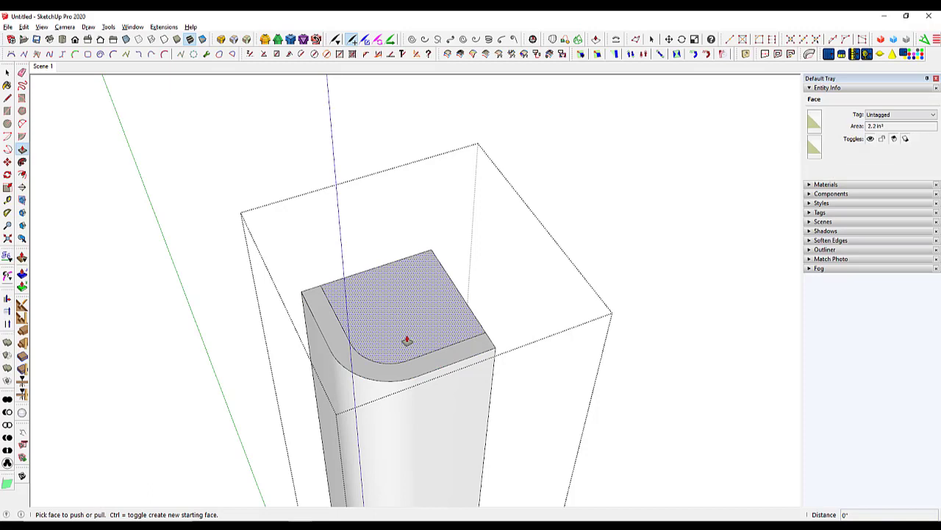
left_click(407, 339)
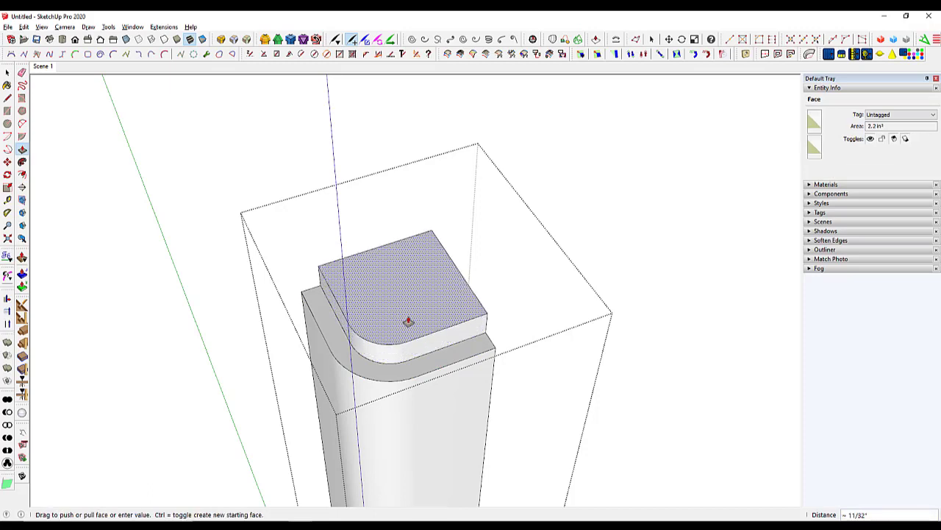
type("5/8")
key("Return")
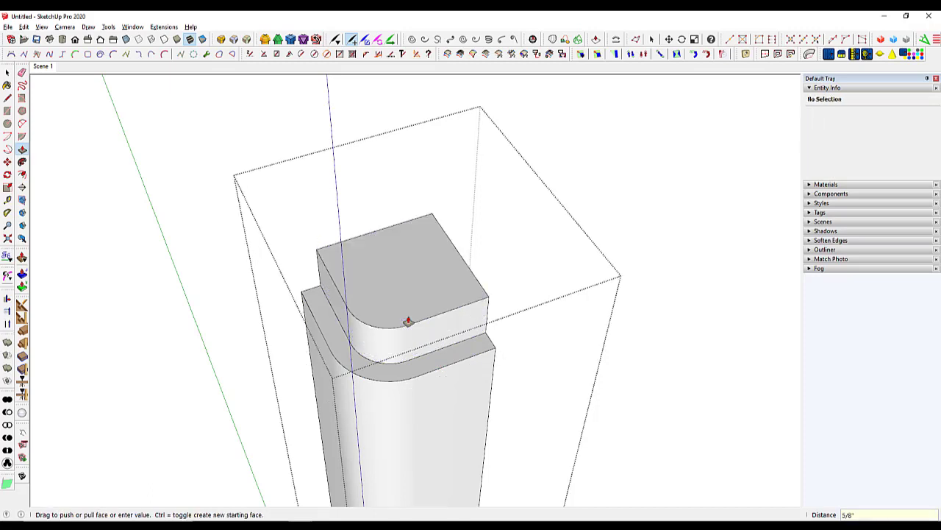
key("space")
left_click(239, 341)
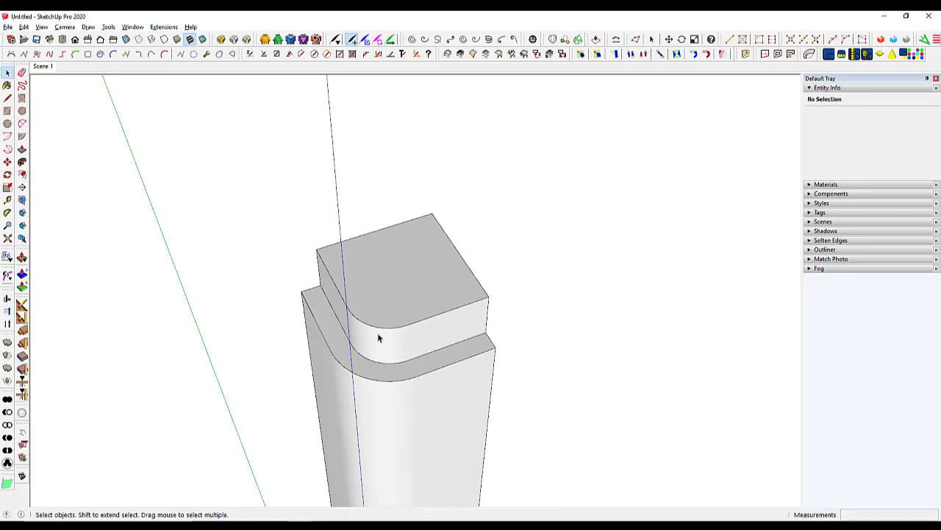
- Move the finished reference leg along the red axis to stand close beside the newly modelled leg at the origin, and deselect it
scroll(379, 337, "down", 8)
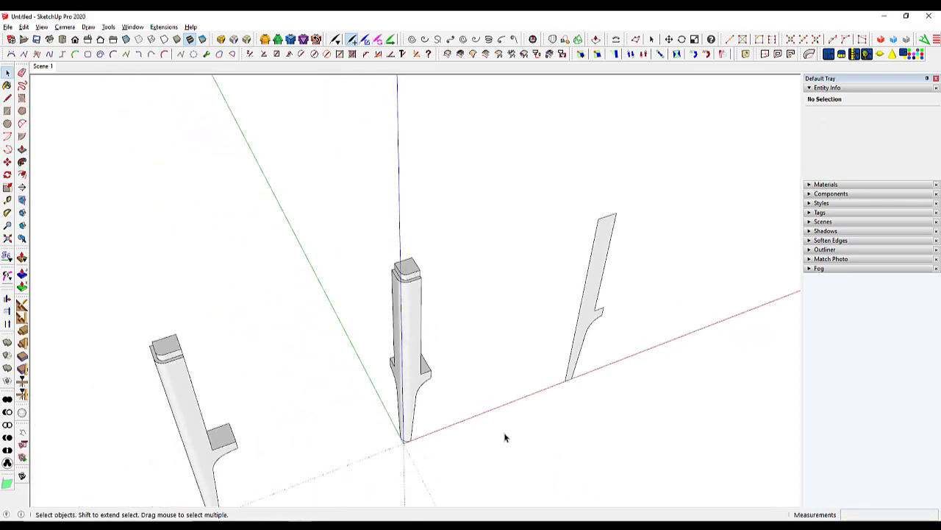
middle_click_drag(504, 438, 205, 383)
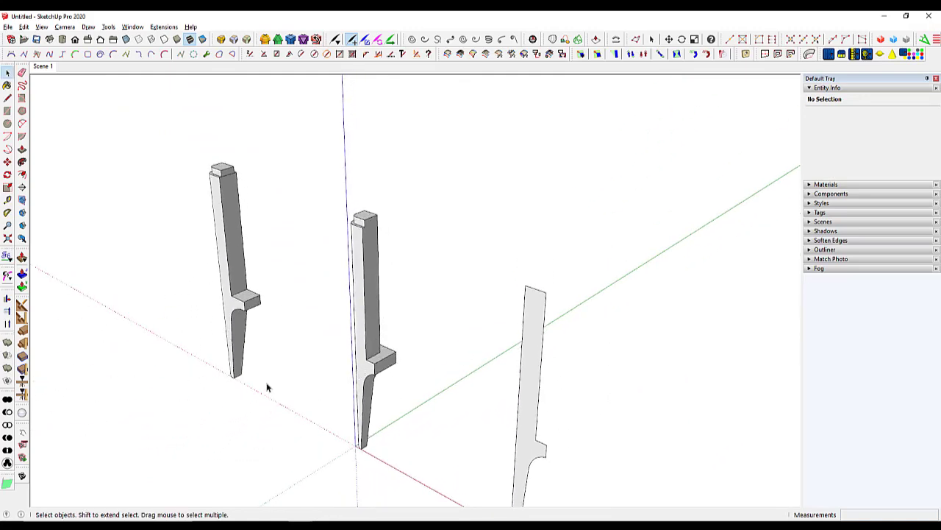
middle_click_drag(267, 387, 457, 482)
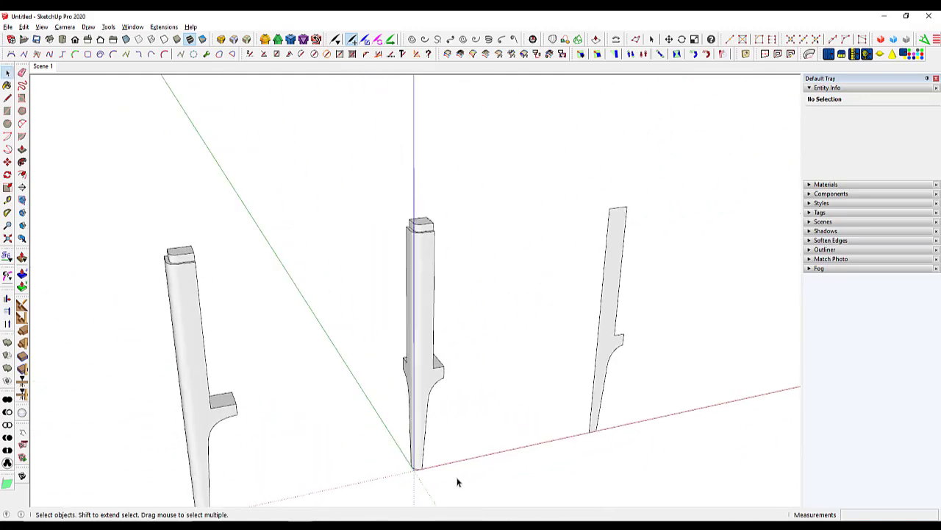
middle_click_drag(468, 381, 404, 483)
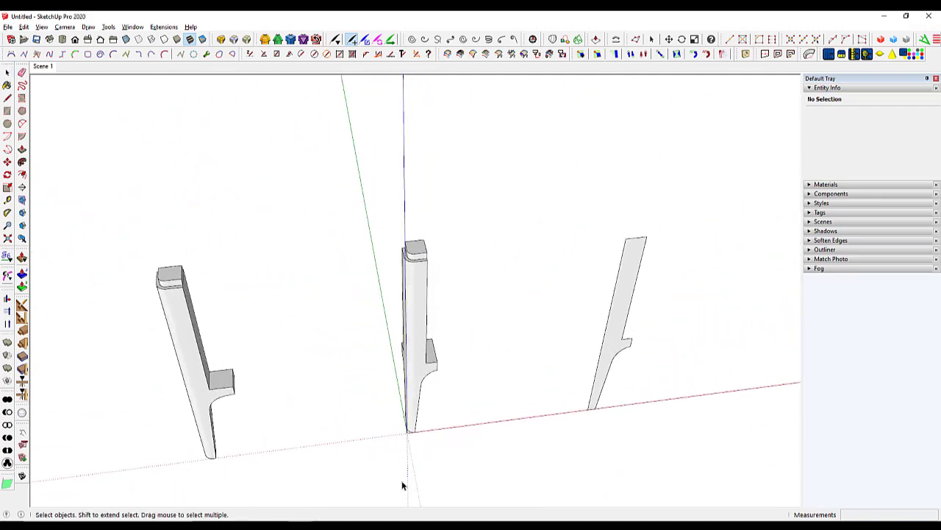
left_click(208, 425)
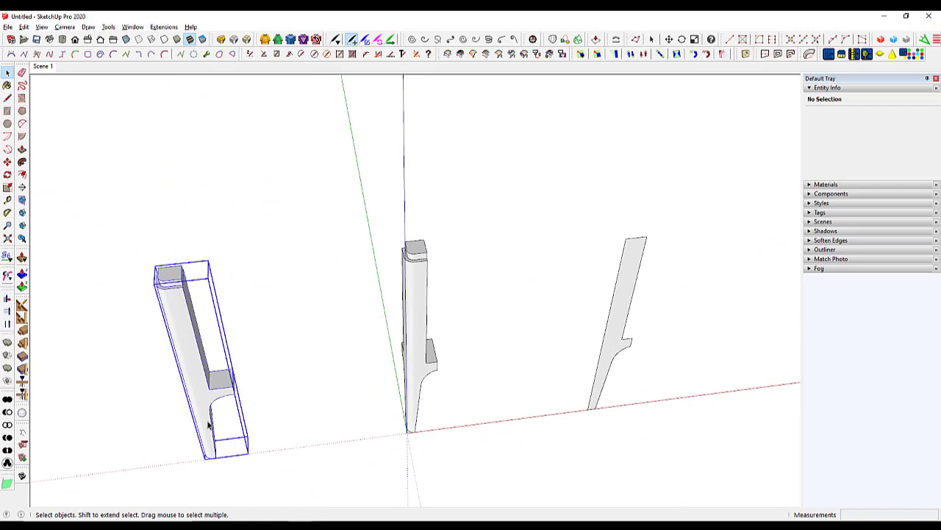
key("m")
left_click(216, 457)
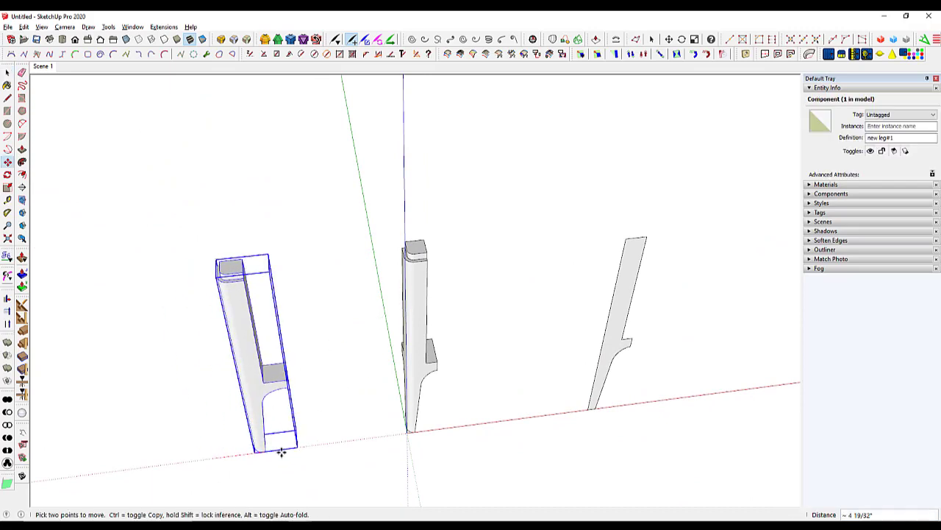
left_click(338, 442)
key("space")
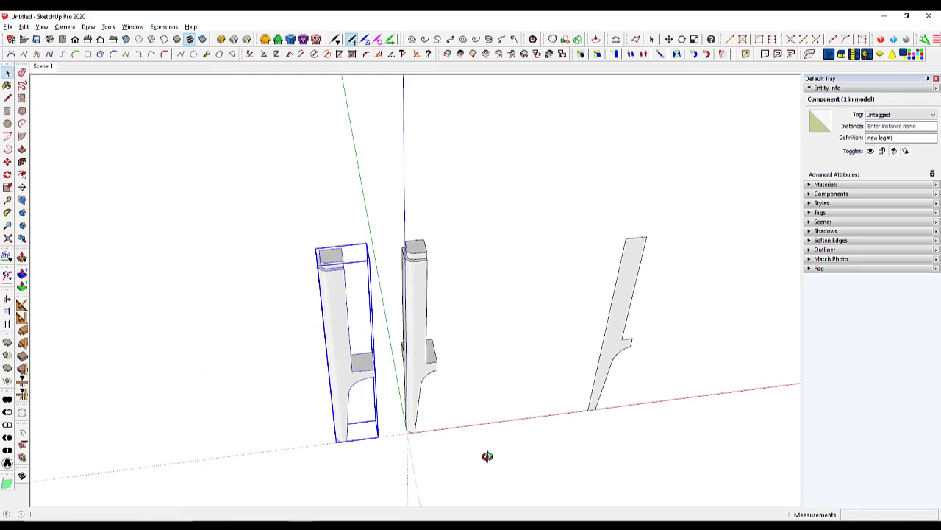
left_click(488, 464)
- Return to the saved Scene 1 view and examine the front corner leg on the assembled nightstand
middle_click_drag(488, 464, 577, 424)
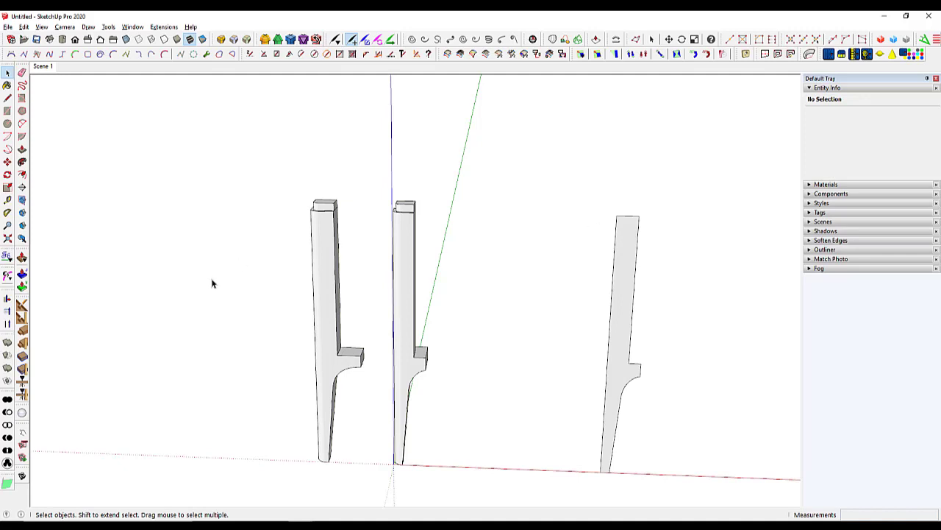
left_click(42, 66)
middle_click_drag(312, 321, 262, 353)
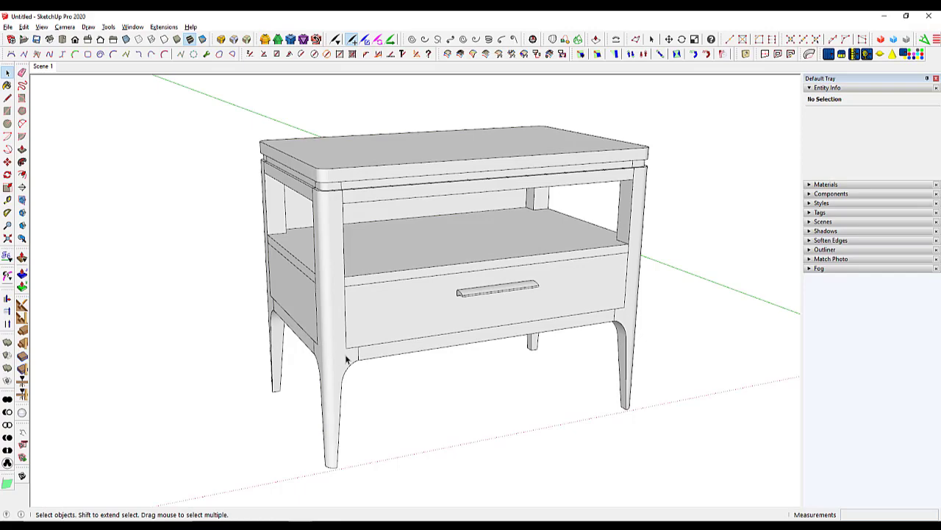
left_click(345, 453)
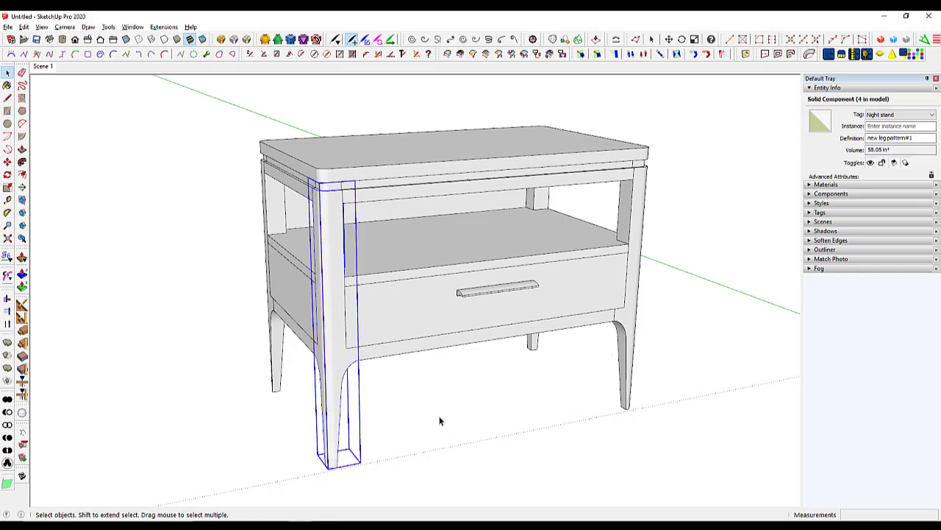
middle_click_drag(439, 418, 257, 439)
left_click(156, 300)
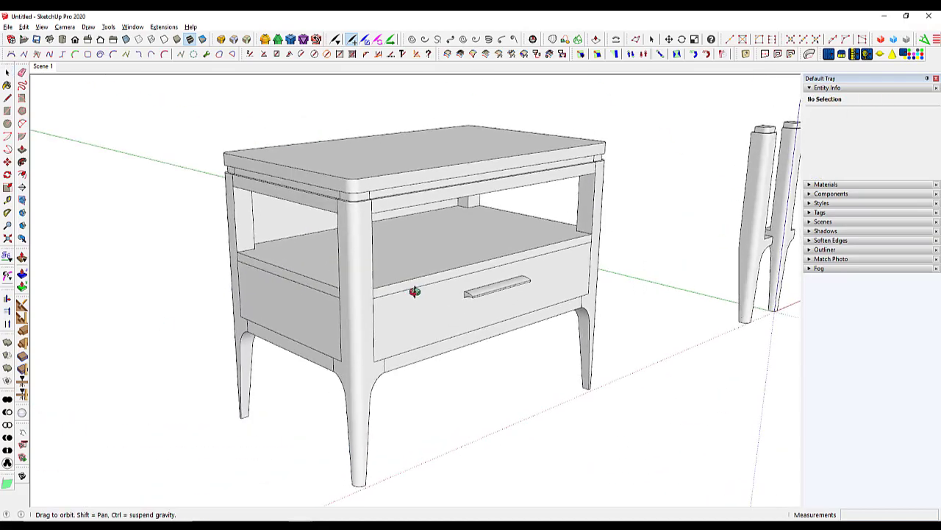